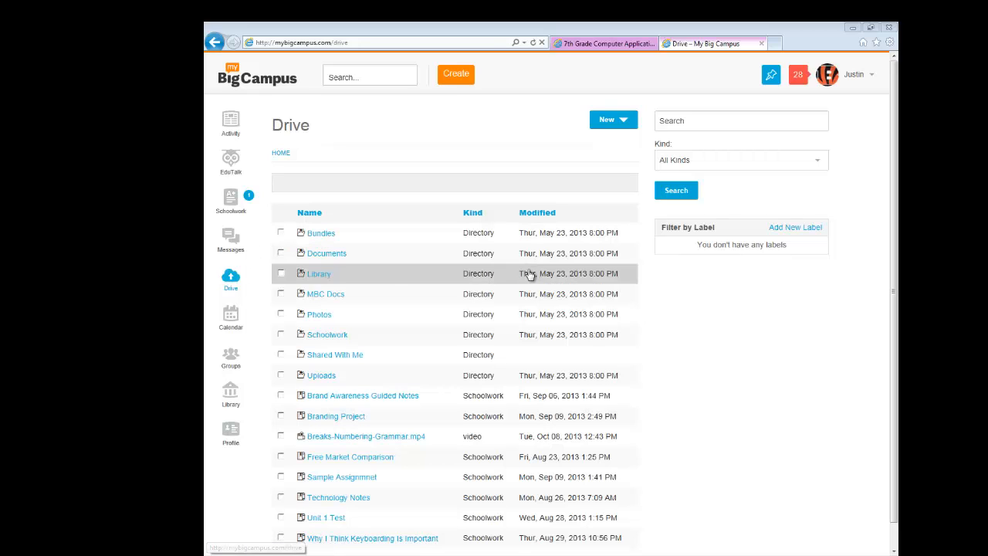
Step: Create a new bundle in the Drive and enter Technology as its title
left_click(626, 126)
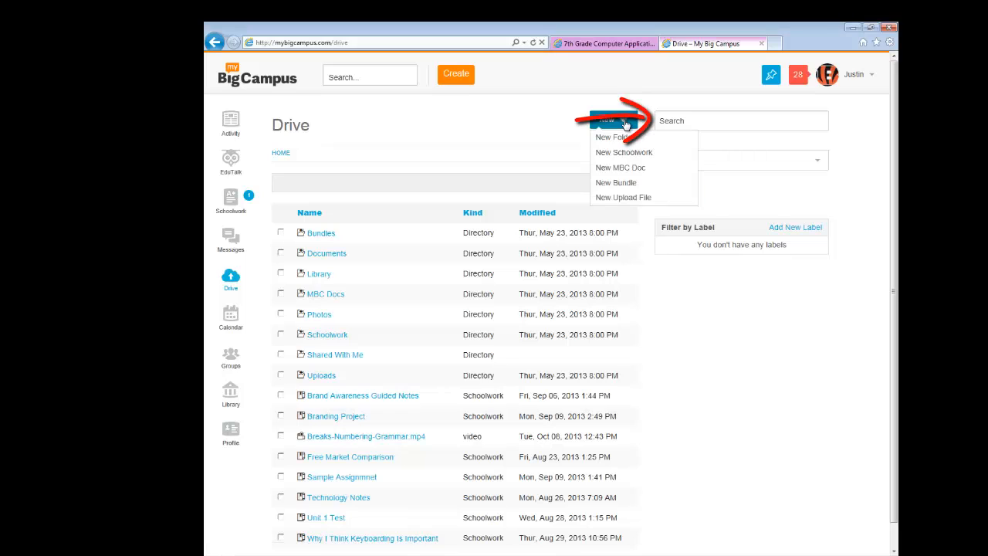
left_click(615, 187)
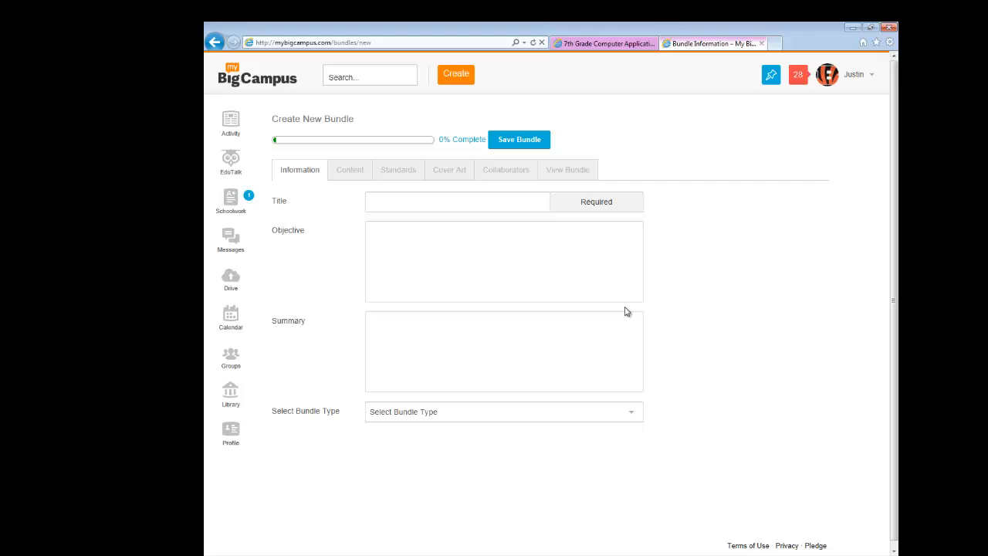
left_click(392, 201)
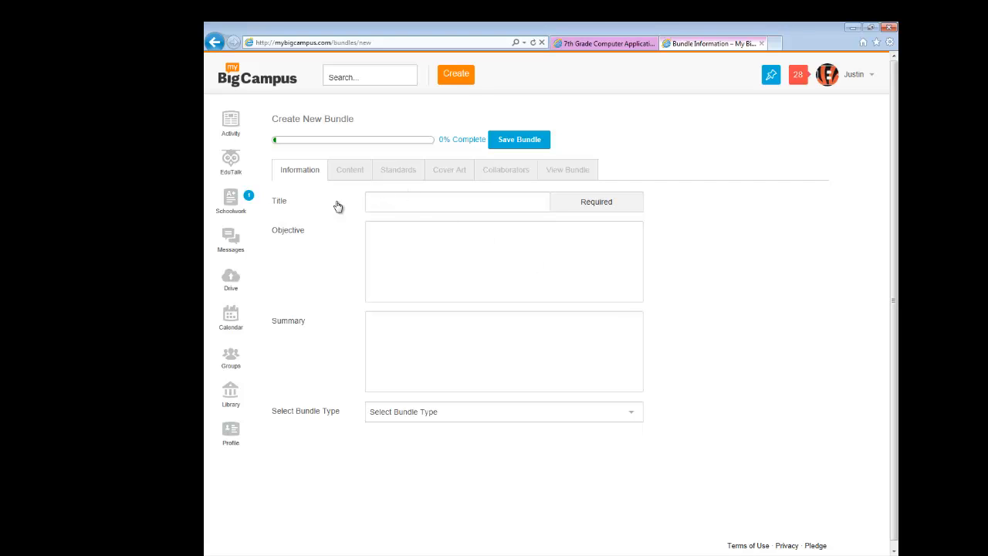
left_click(389, 205)
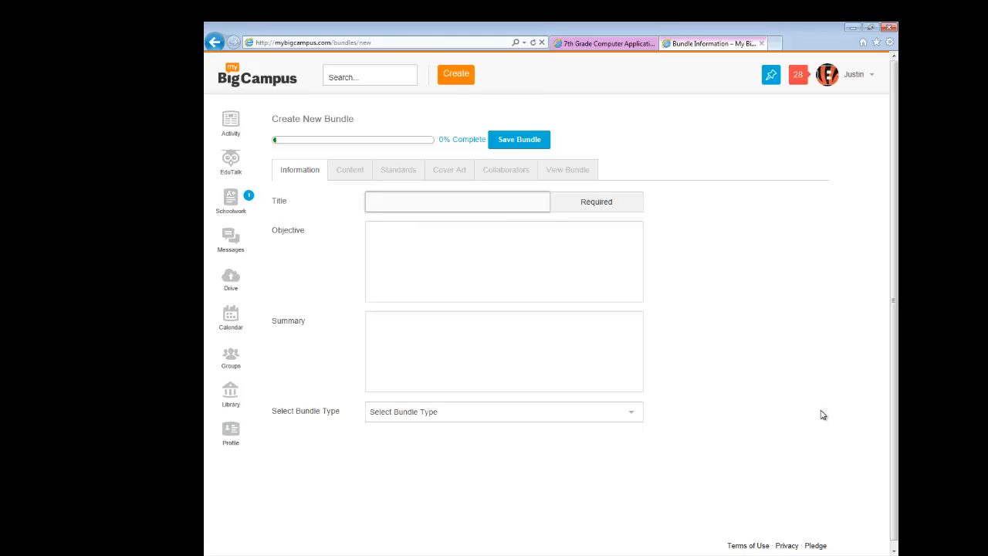
type("Technology")
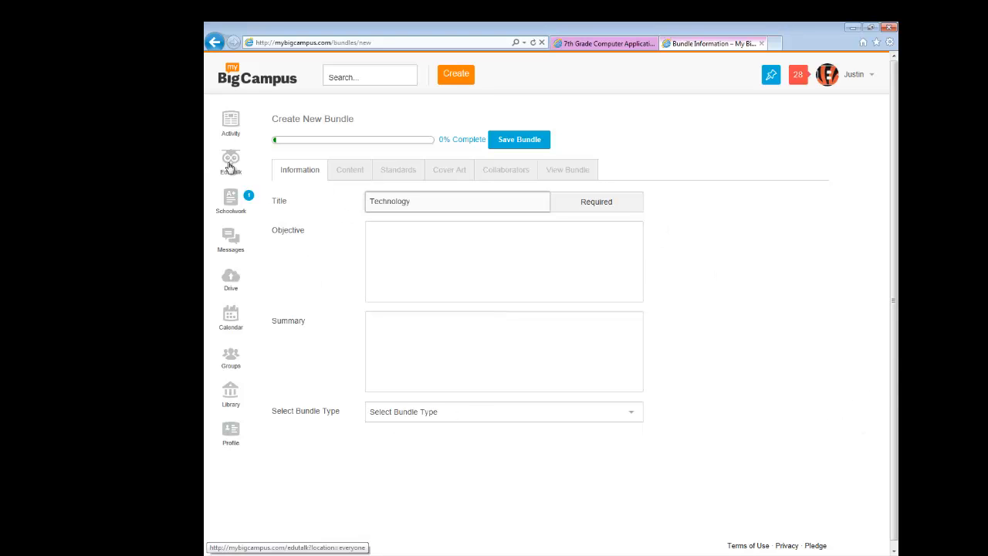
Step: Examine the bundle's Objective and Summary fields and the choices offered for its bundle type
left_click(519, 244)
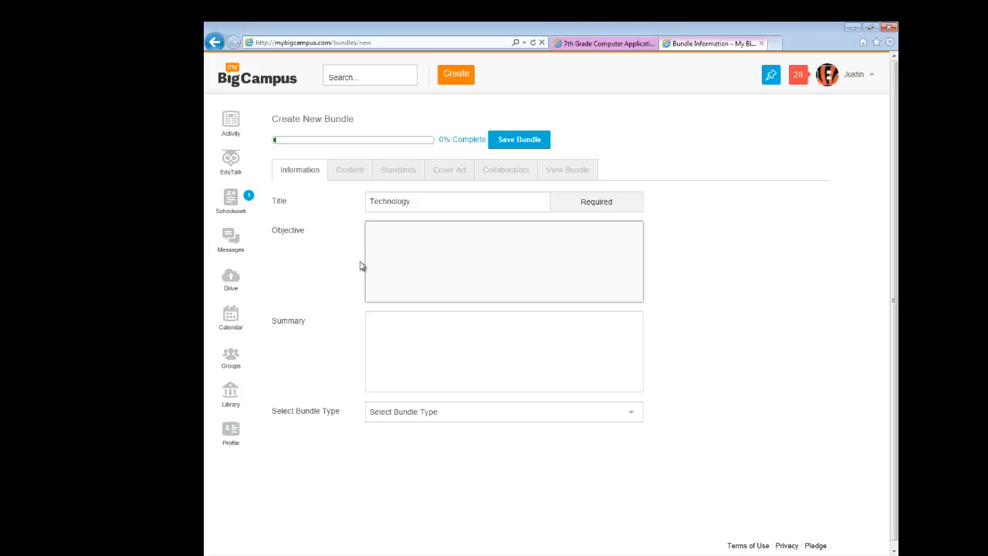
left_click(369, 317)
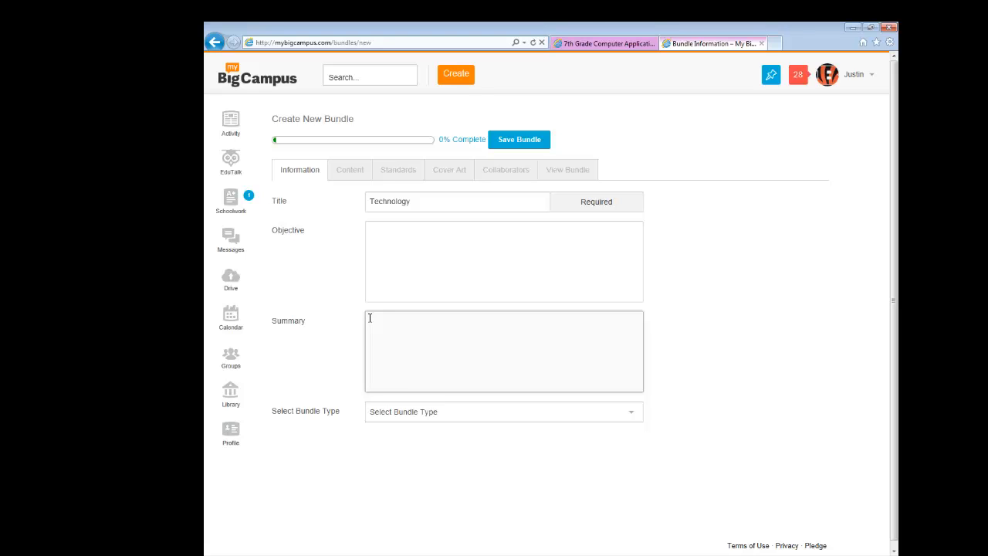
left_click(400, 254)
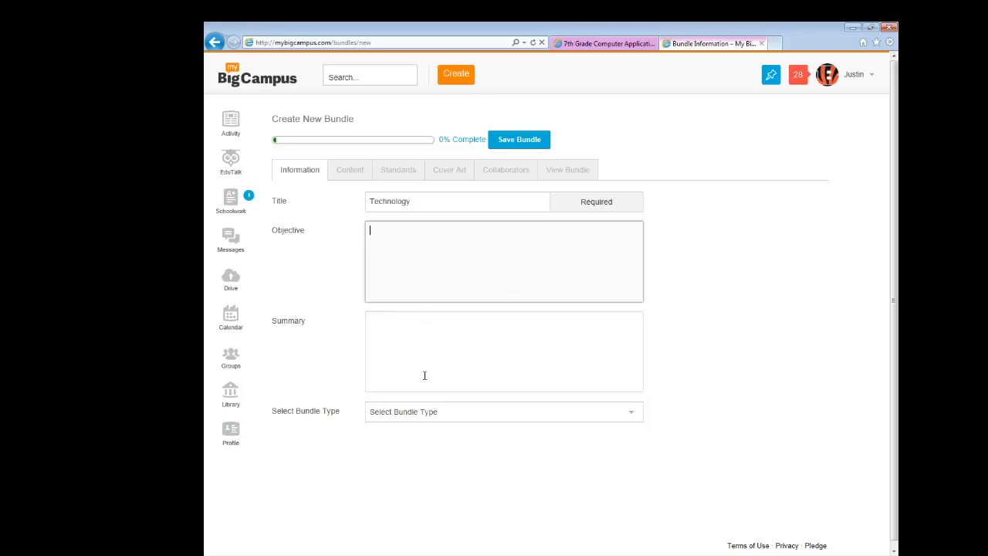
left_click(637, 417)
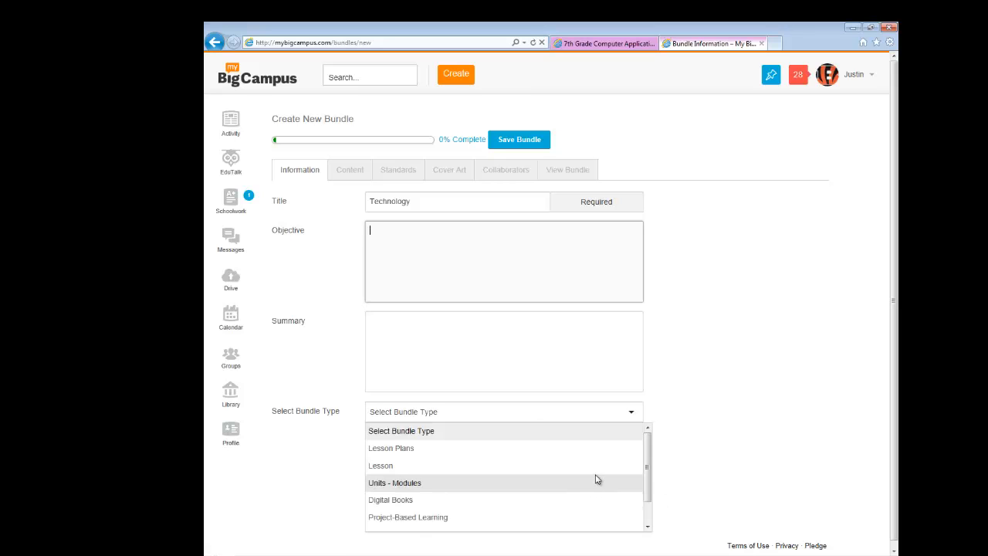
scroll(595, 478, "down", 1)
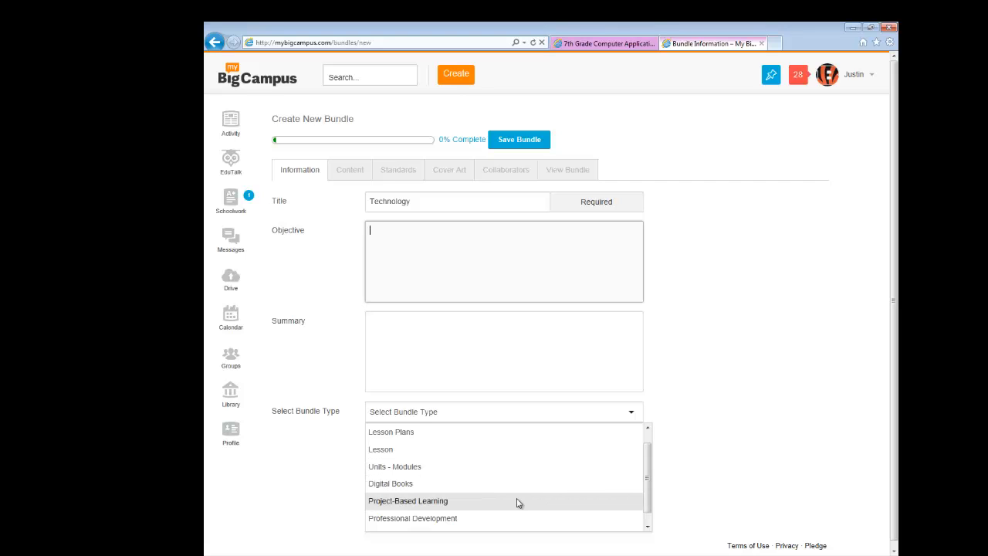
left_click_drag(649, 496, 647, 511)
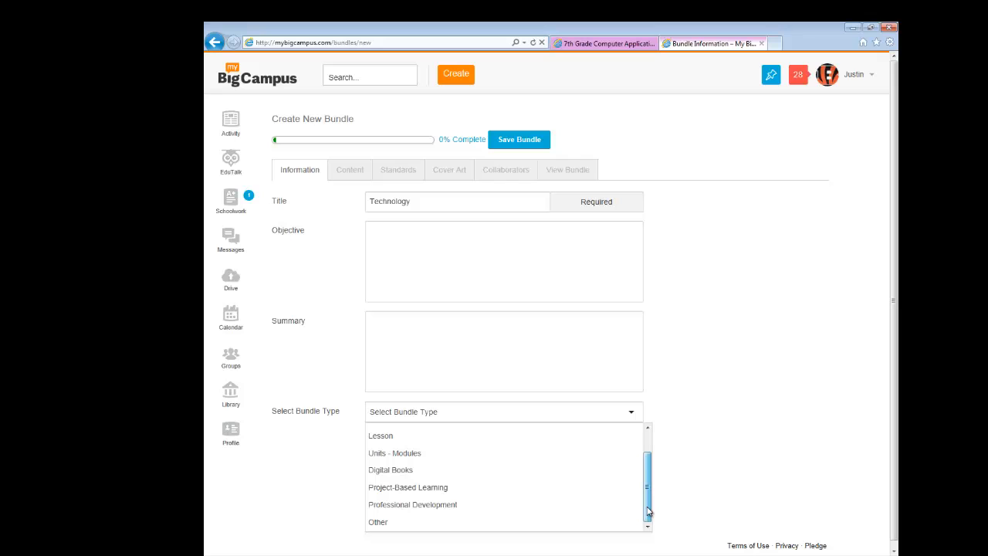
left_click(682, 451)
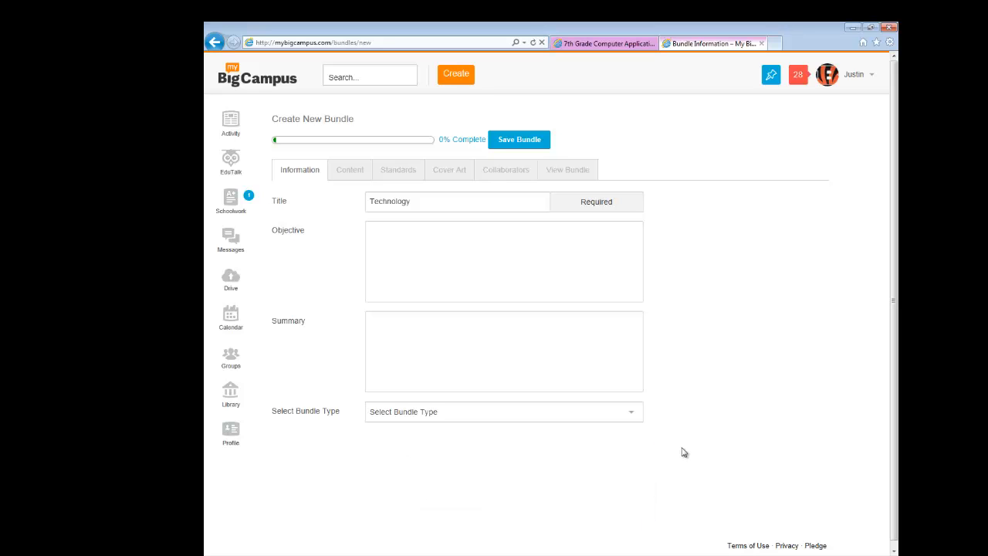
left_click(630, 415)
left_click(636, 411)
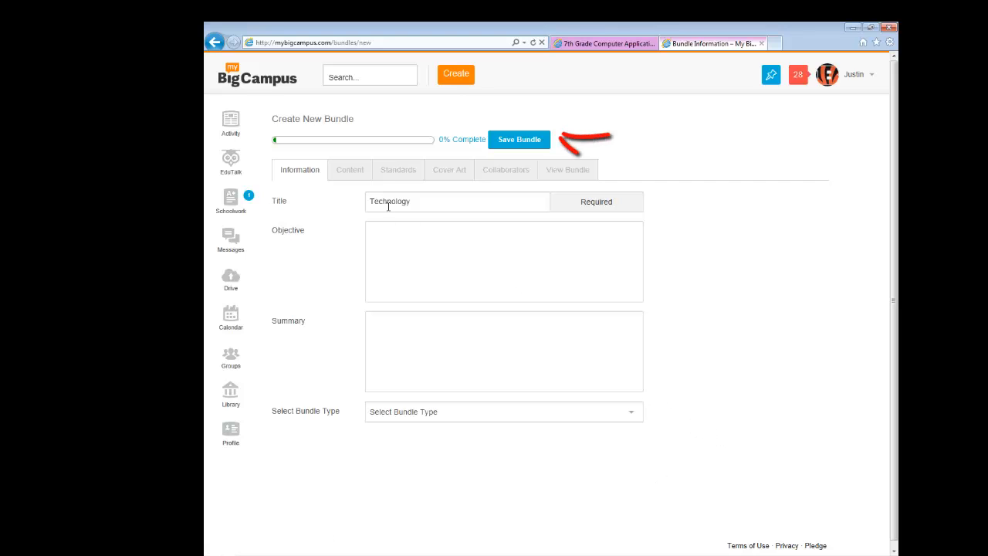
Step: Save the new bundle and upload the MBC Response document from the Technology PD folder to its content
left_click(521, 141)
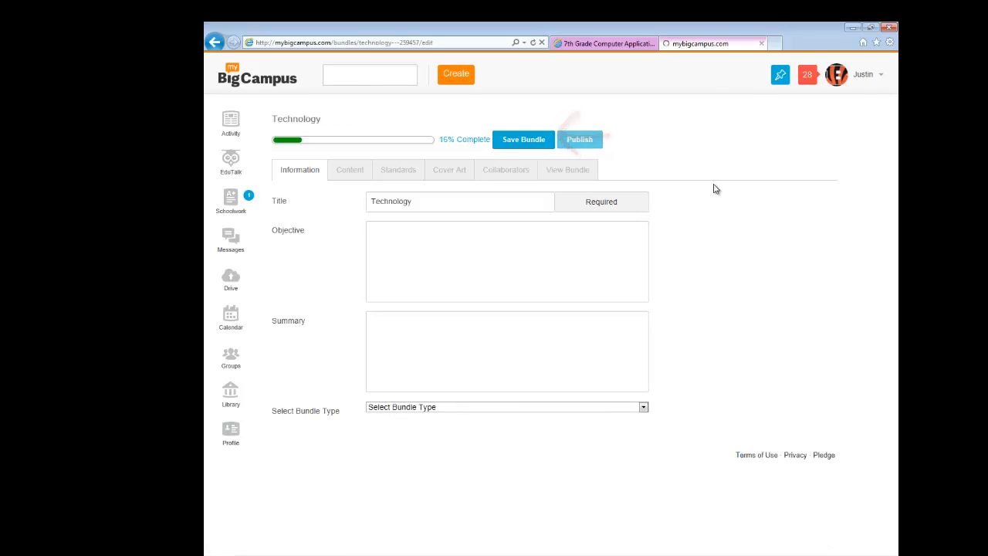
left_click(348, 171)
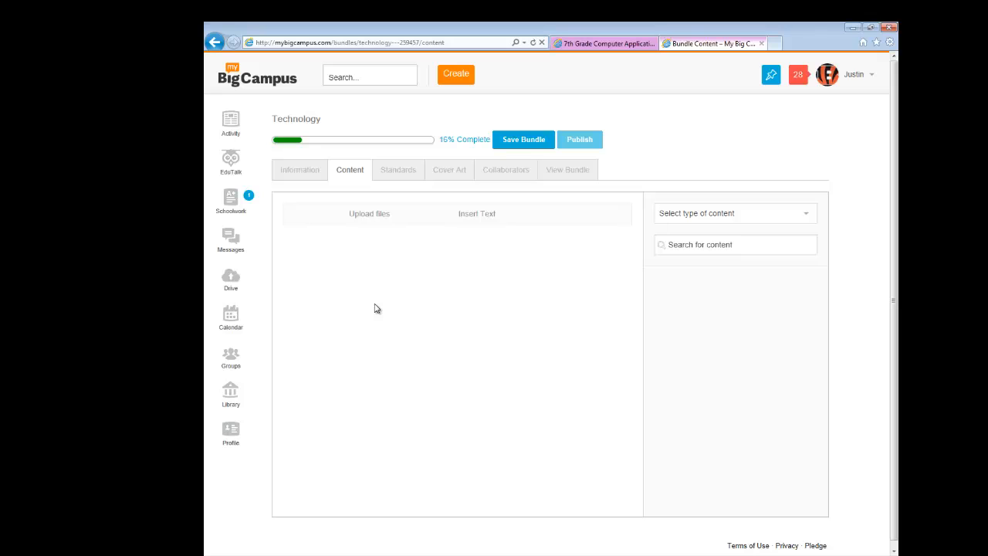
left_click(376, 219)
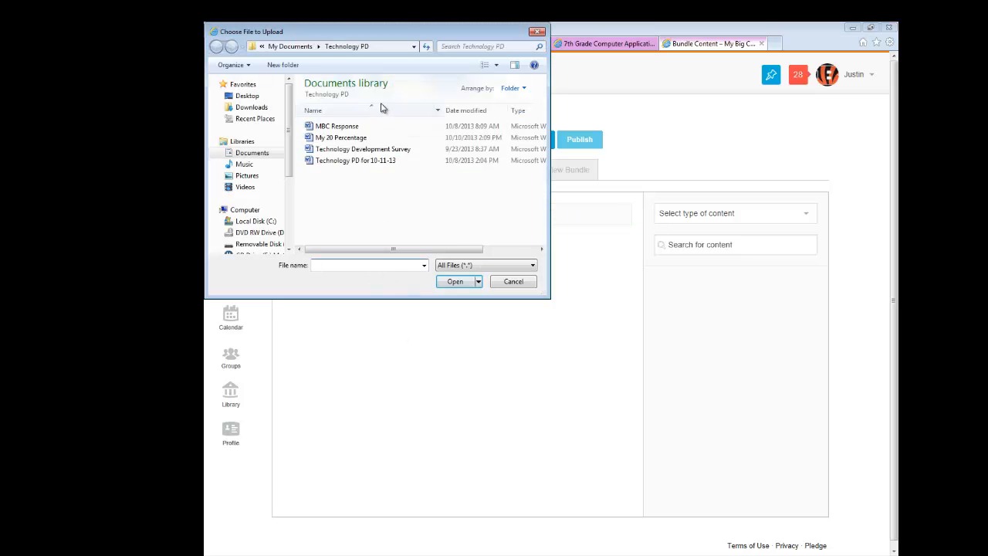
double_click(345, 126)
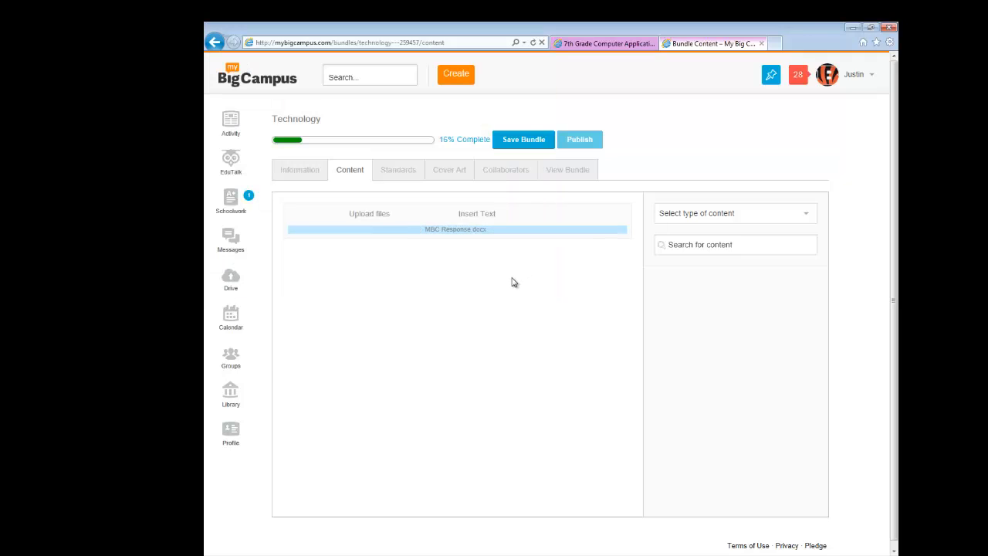
Step: Upload the My 20 Percentage and Technology Development Survey documents above the existing bundle content
left_click(377, 221)
left_click(351, 138)
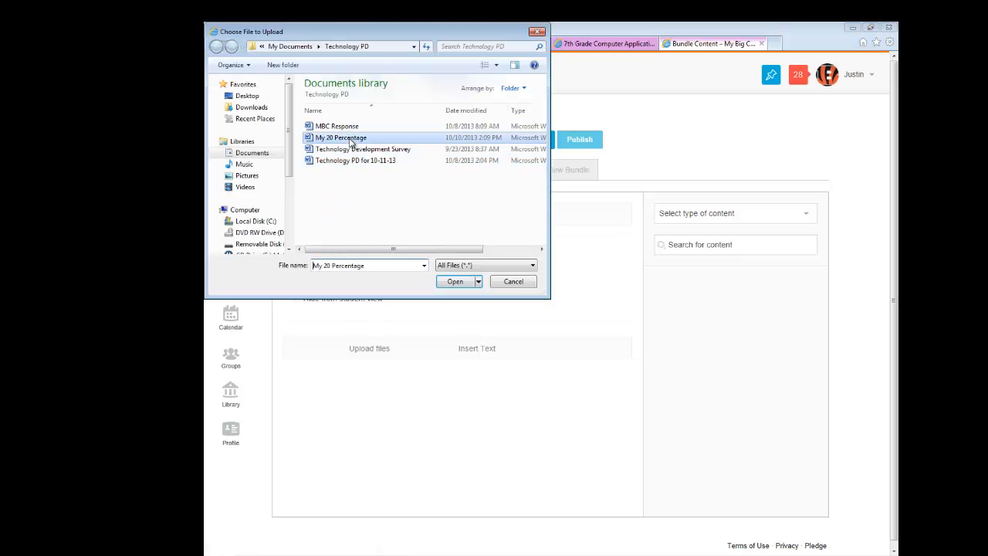
key("Return")
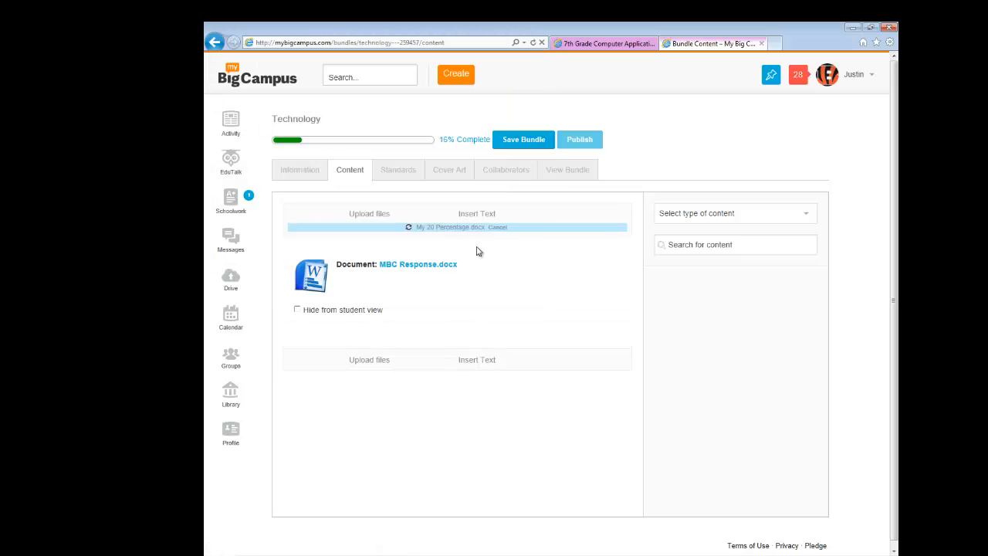
left_click(368, 221)
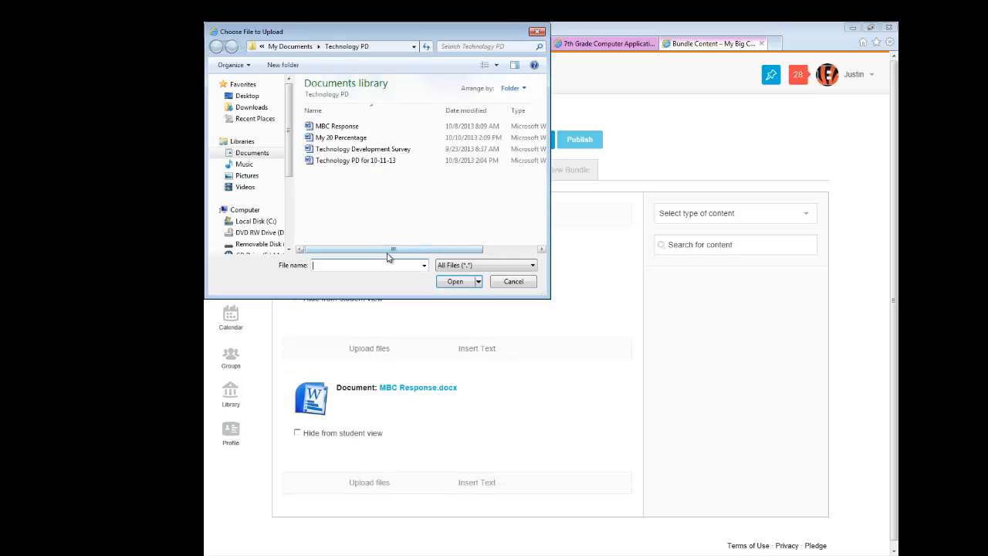
left_click(337, 152)
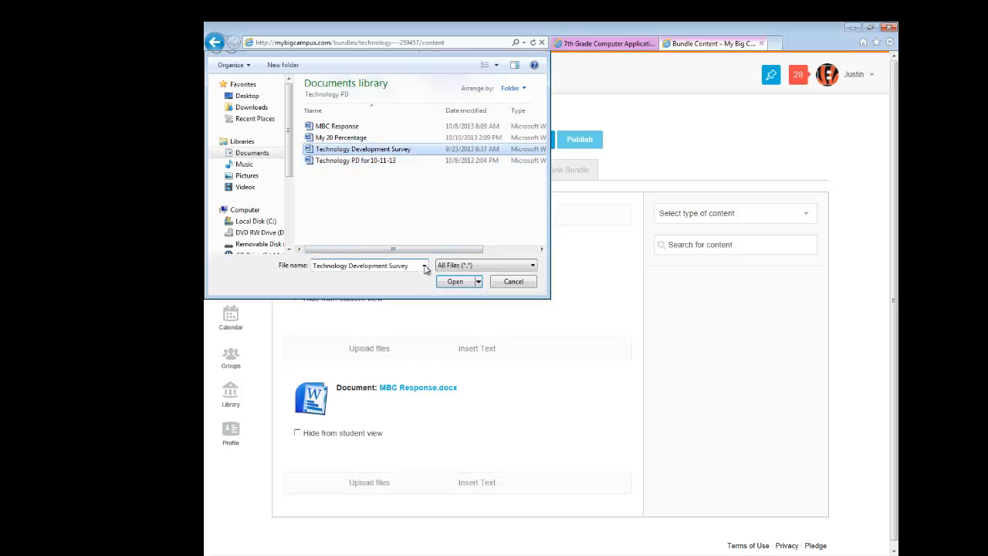
key("Return")
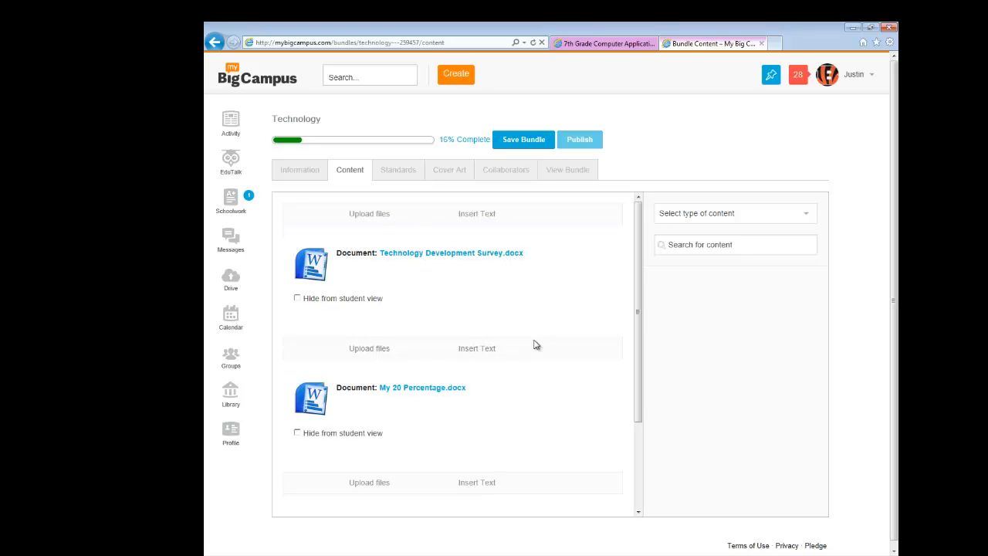
Step: Reorder the bundle content so Technology Development Survey comes last, below My 20 Percentage and MBC Response
left_click_drag(641, 271, 646, 295)
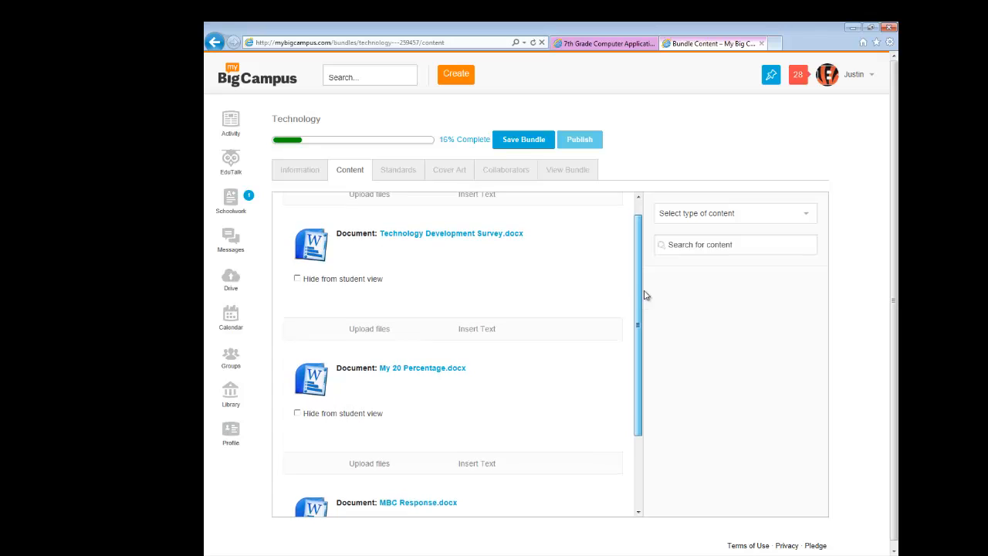
left_click_drag(390, 267, 398, 437)
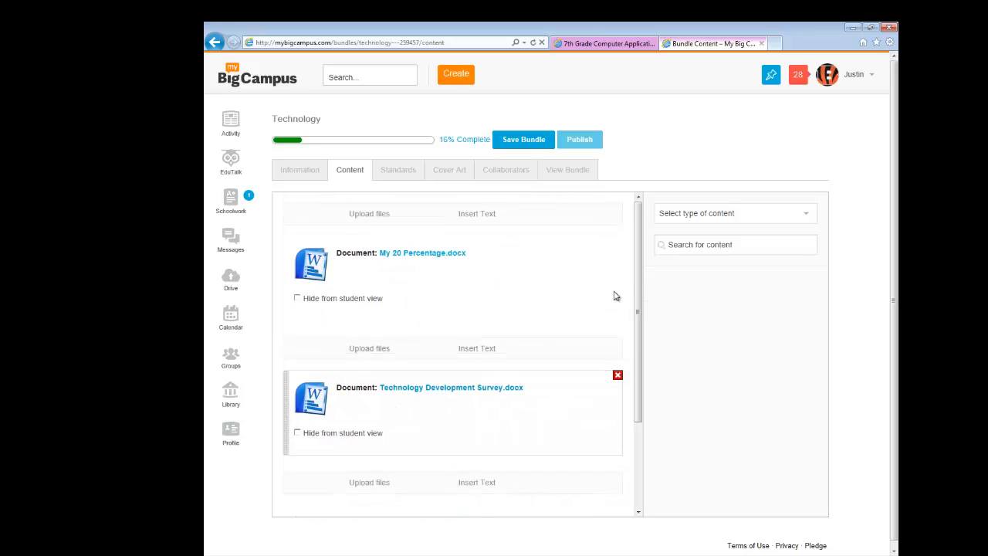
left_click_drag(632, 282, 637, 340)
left_click_drag(424, 322, 450, 455)
scroll(440, 483, "down", 2)
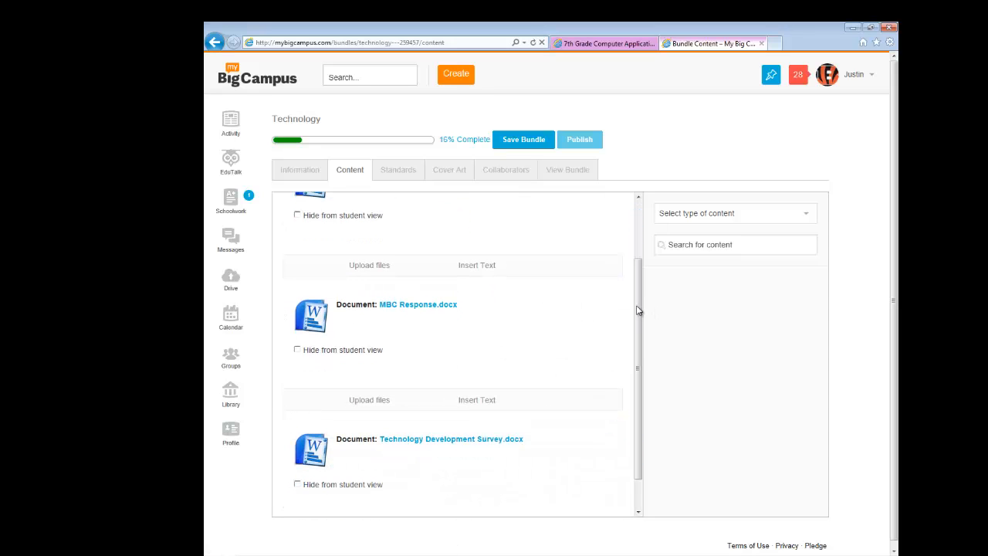
scroll(637, 310, "up", 2)
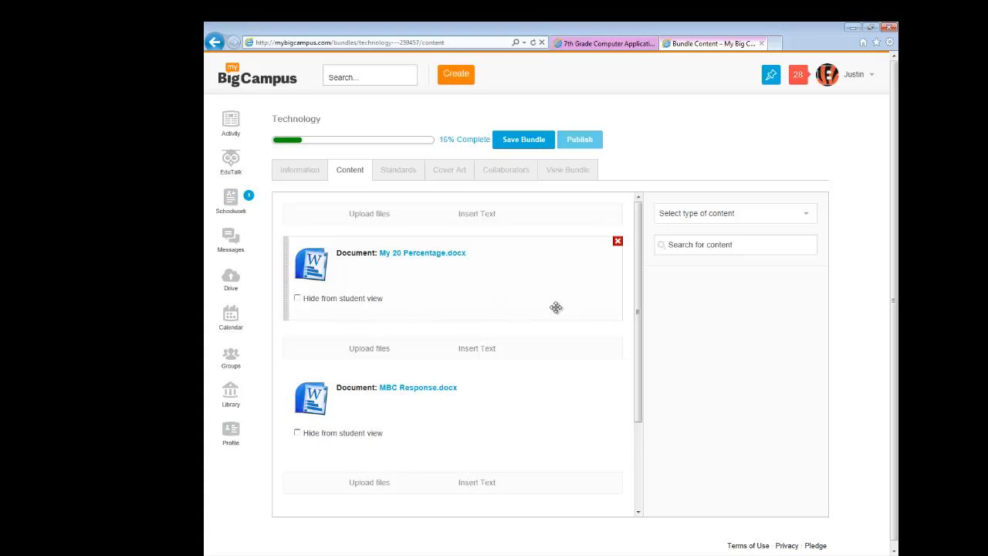
Step: Insert the text "How do you create Schoolwork on MBC?" above the documents, finish editing it, and save the bundle
left_click(471, 217)
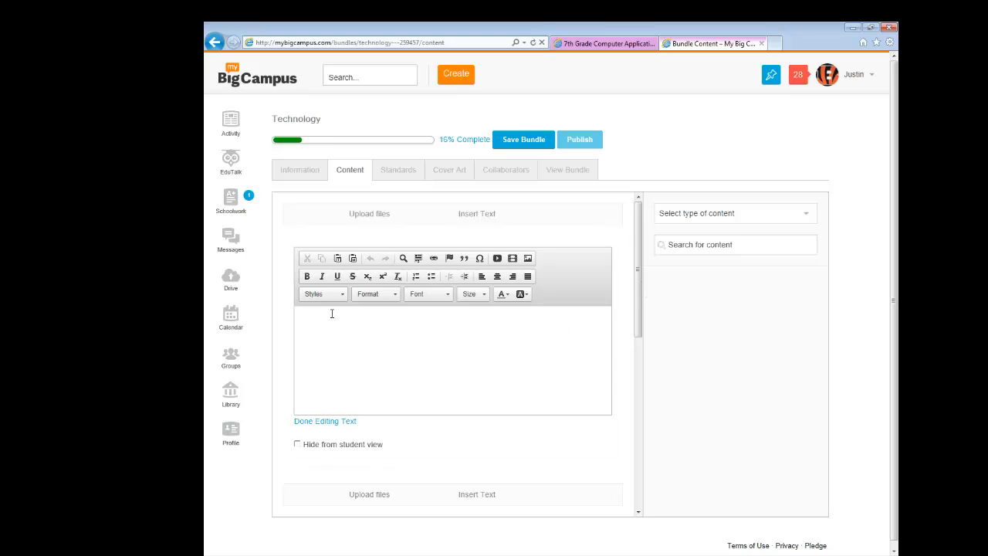
left_click(333, 342)
type("How do you create a")
key("BackSpace")
type("Schoolwork on ")
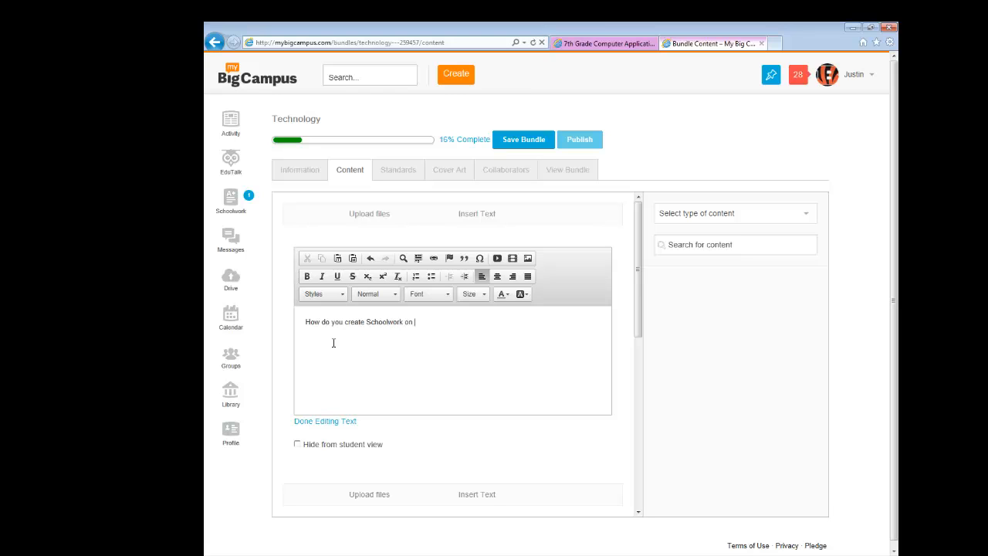
type("MBC?")
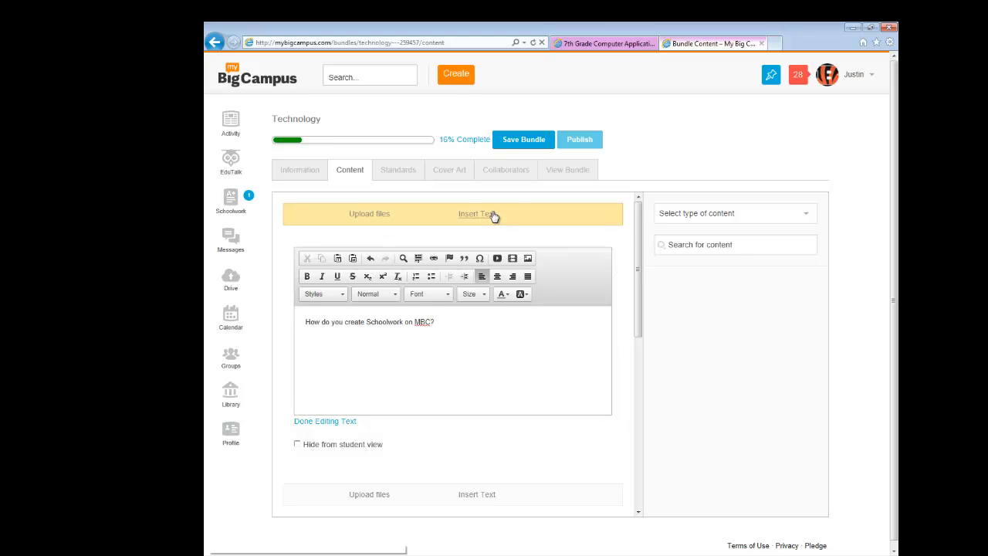
left_click_drag(642, 232, 648, 275)
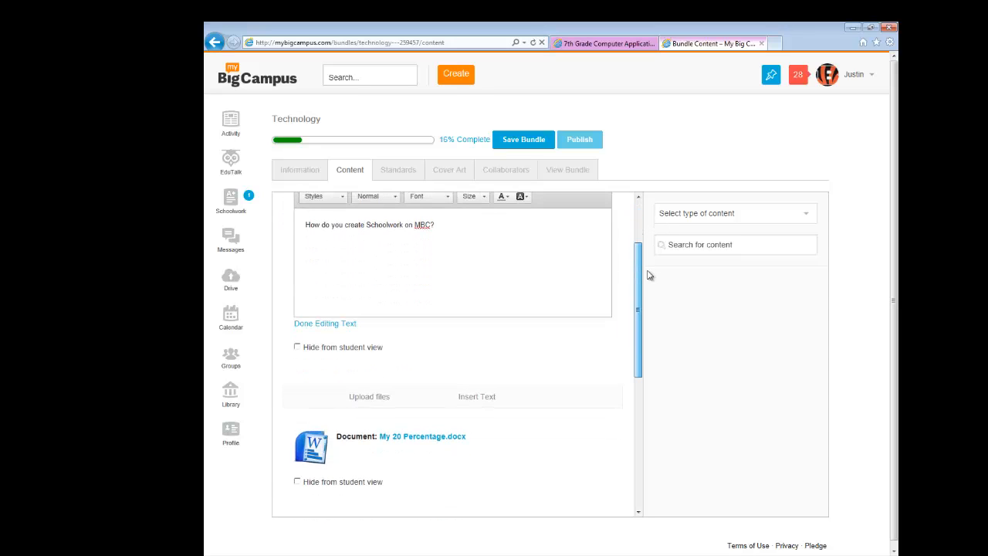
left_click(339, 325)
left_click_drag(639, 326, 638, 250)
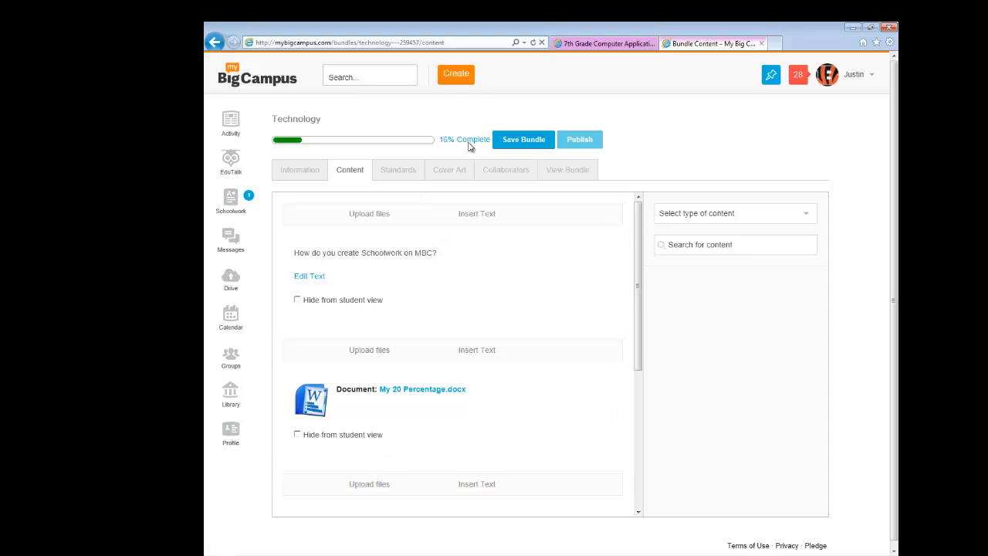
left_click(534, 141)
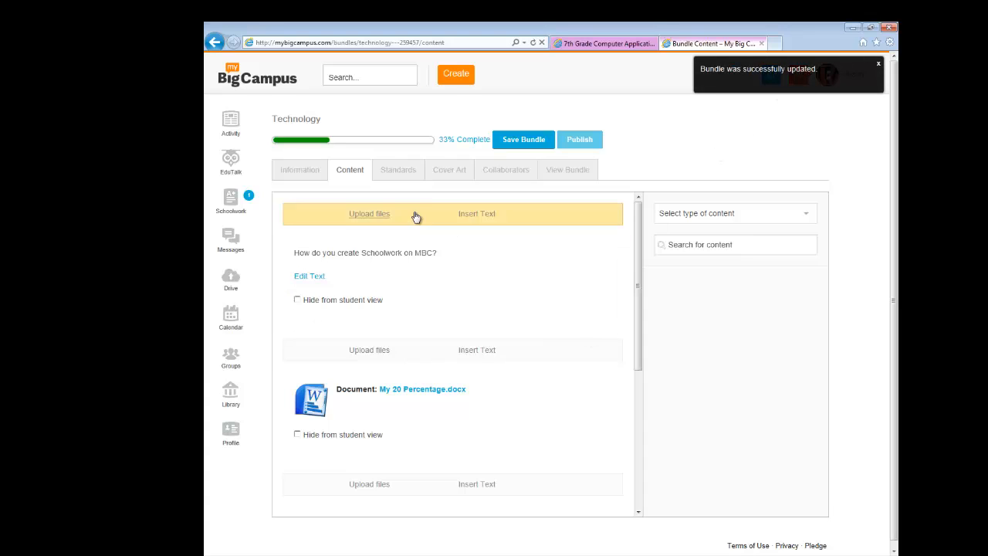
Step: Look over the bundle's Standards, Cover Art and Collaborators settings
left_click(403, 176)
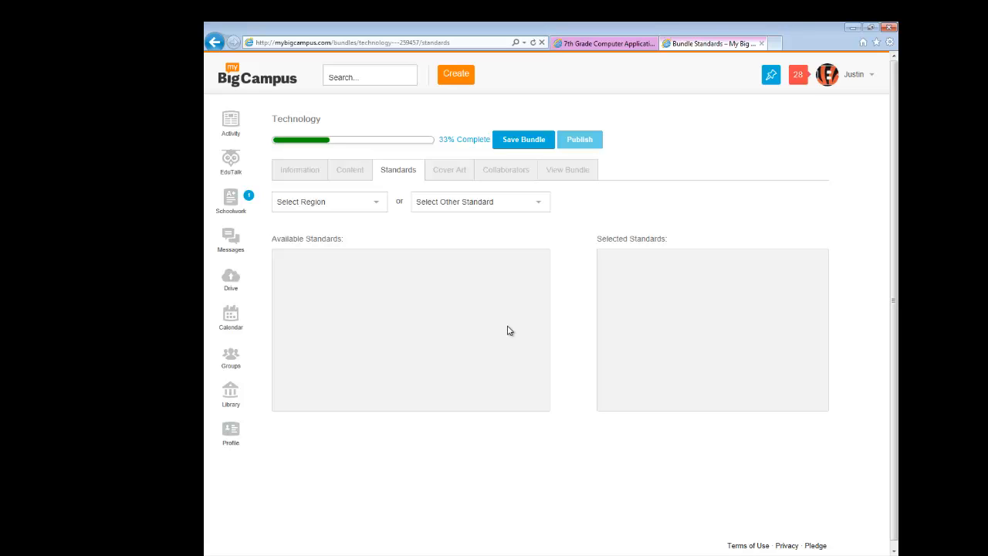
left_click(450, 175)
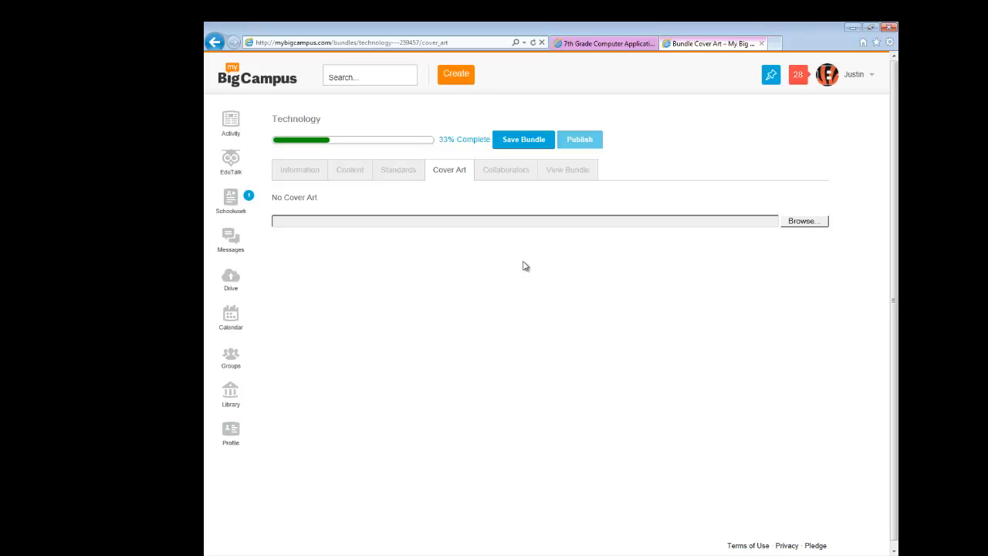
left_click(506, 171)
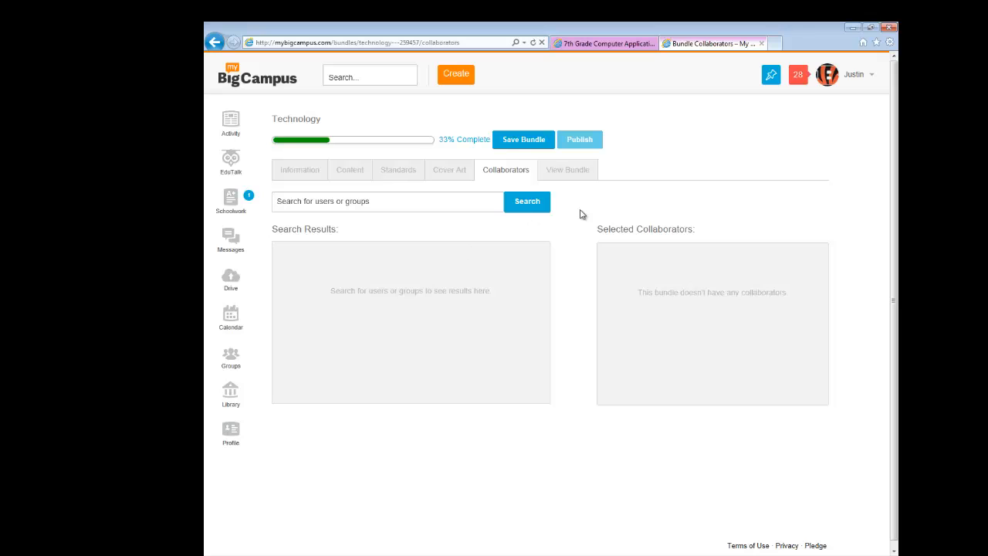
Step: View the Technology bundle as a finished page and look through its text and documents
left_click(564, 171)
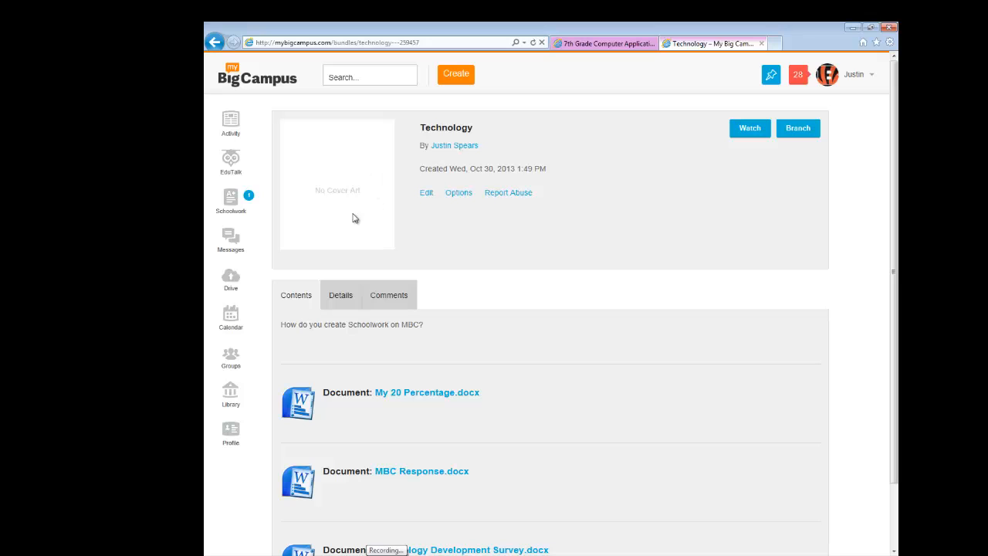
scroll(512, 276, "down", 2)
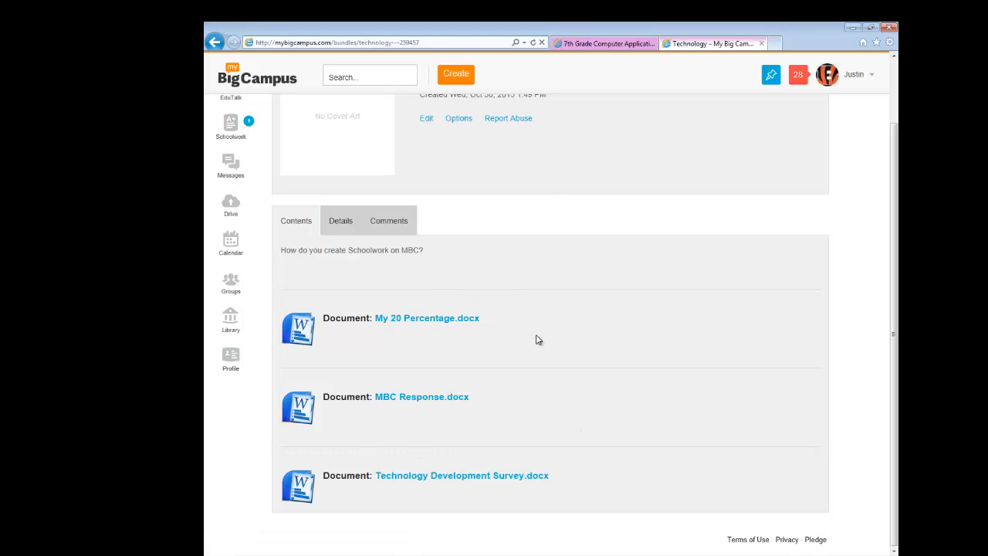
scroll(578, 343, "up", 2)
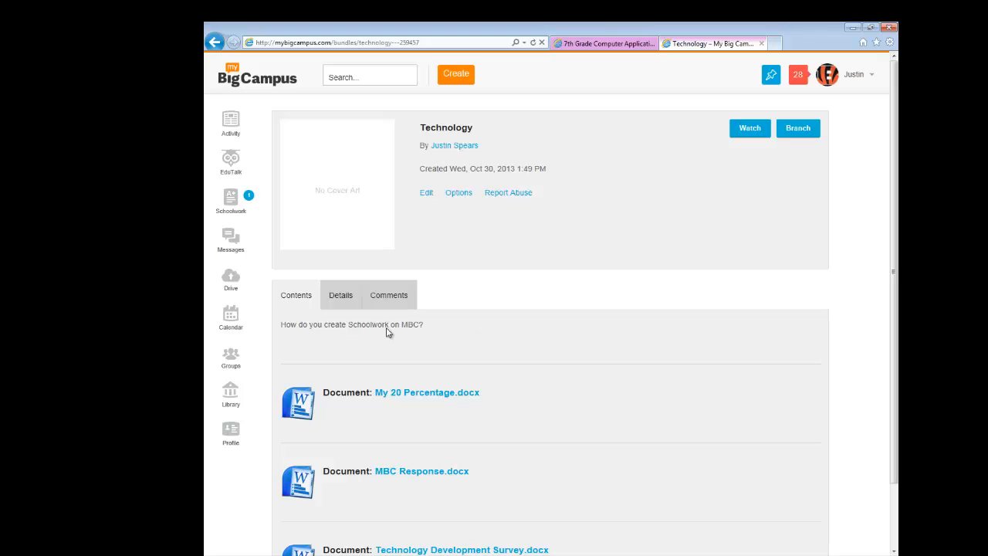
Step: Open the video "Stuxnet: Anatomy of a Computer Virus" from the Library folder in Drive
left_click(229, 279)
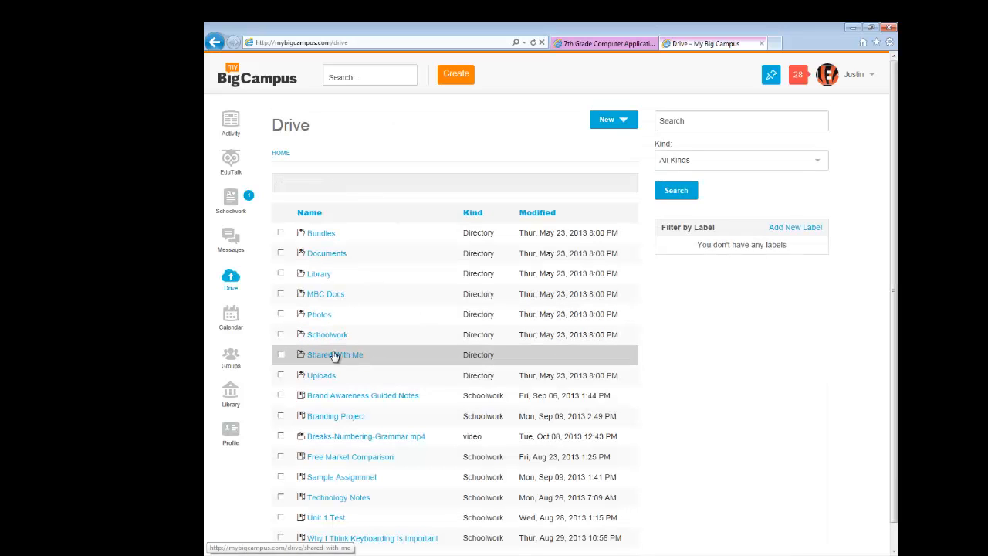
left_click(319, 275)
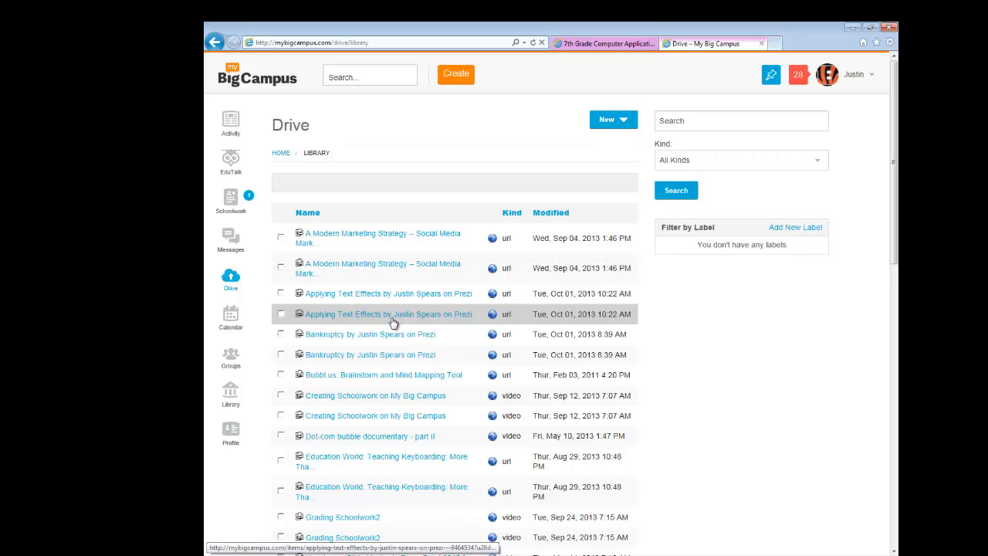
scroll(394, 339, "down", 3)
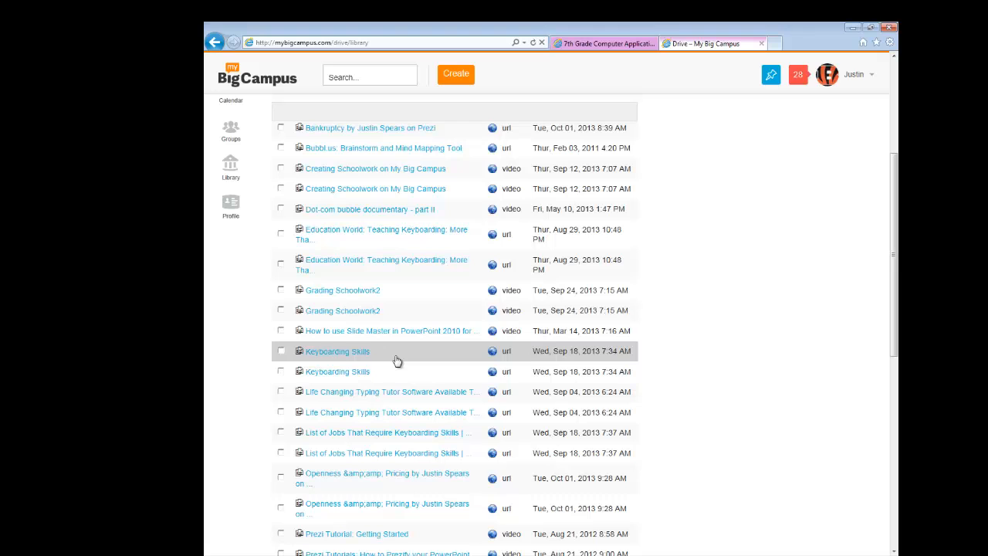
scroll(396, 361, "down", 1)
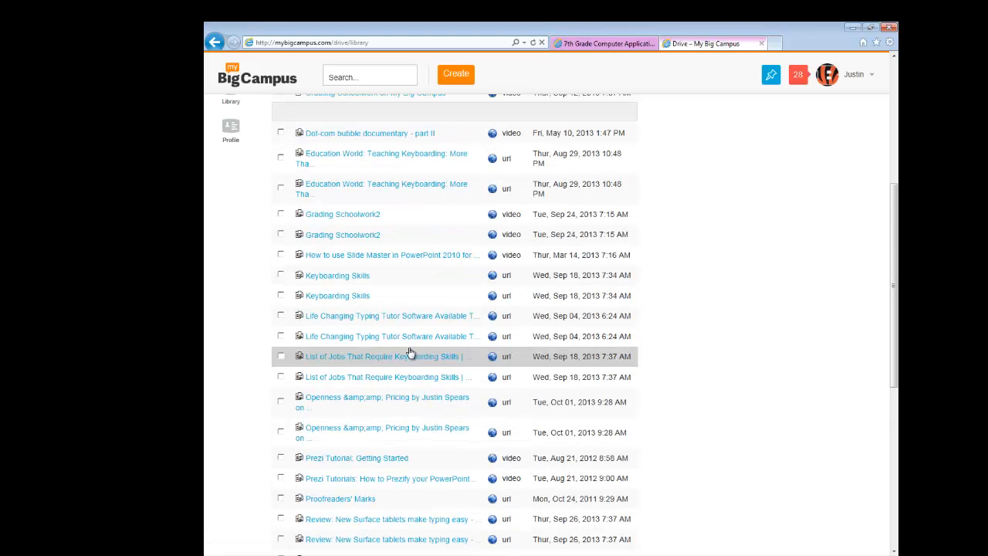
scroll(409, 353, "down", 2)
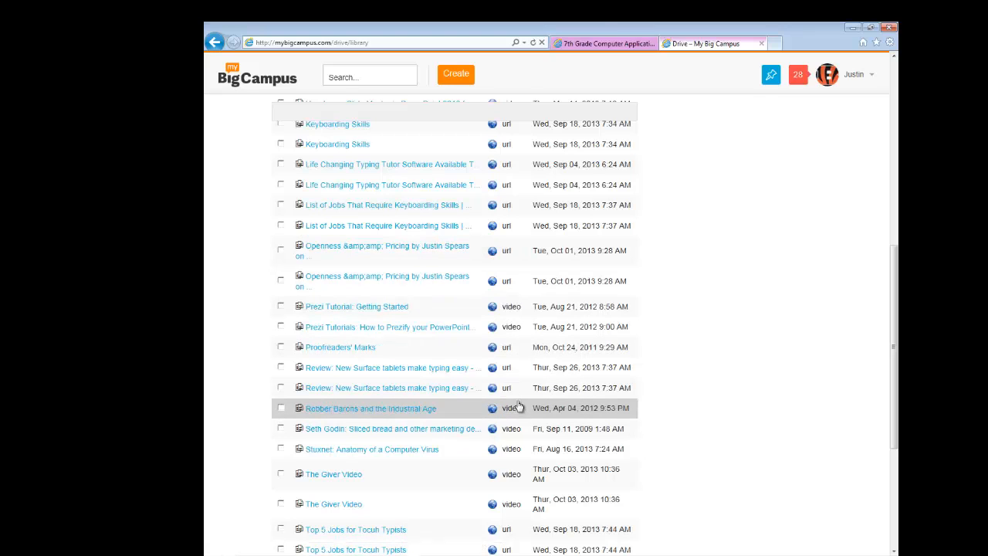
left_click(382, 454)
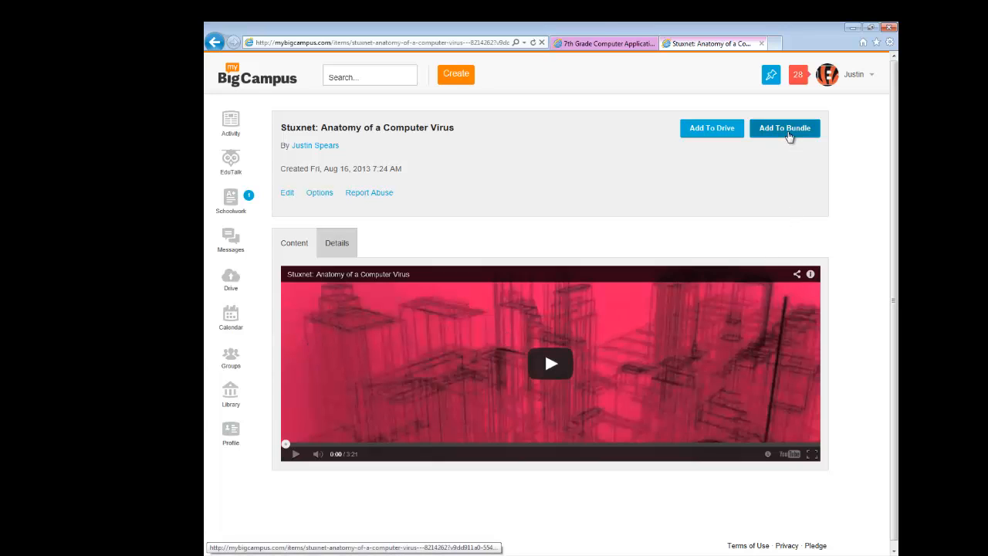
Step: Add the Stuxnet video to the Technology bundle and dismiss the message
left_click(785, 130)
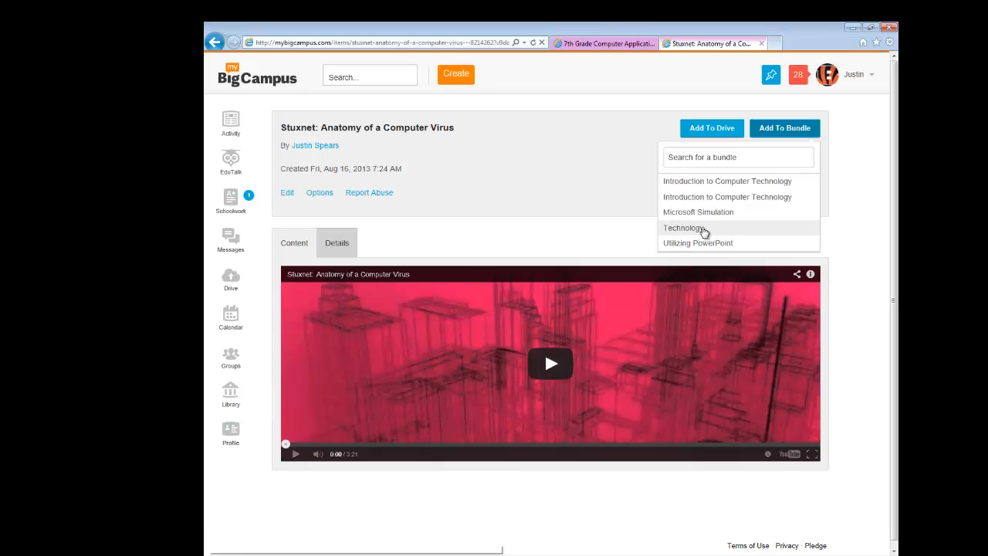
left_click(703, 231)
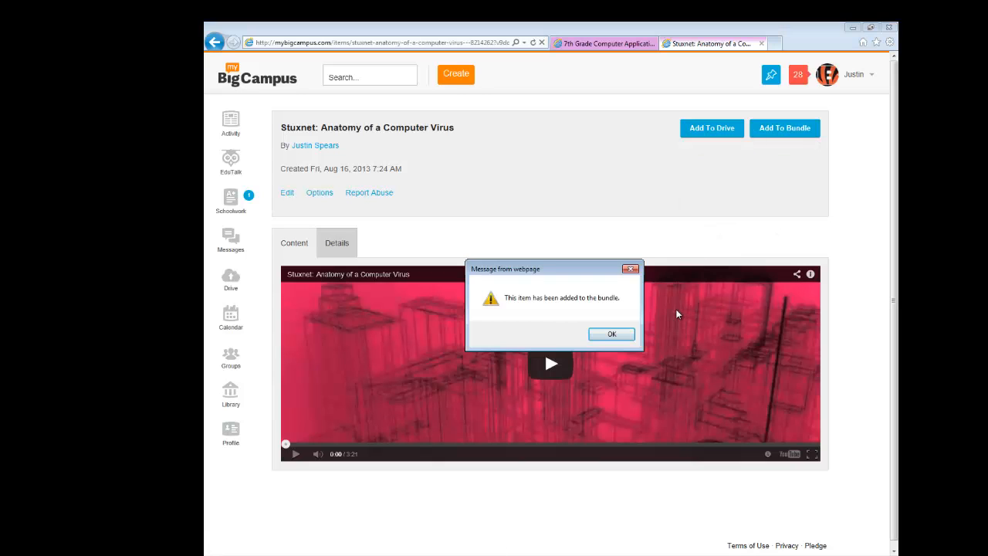
left_click(620, 334)
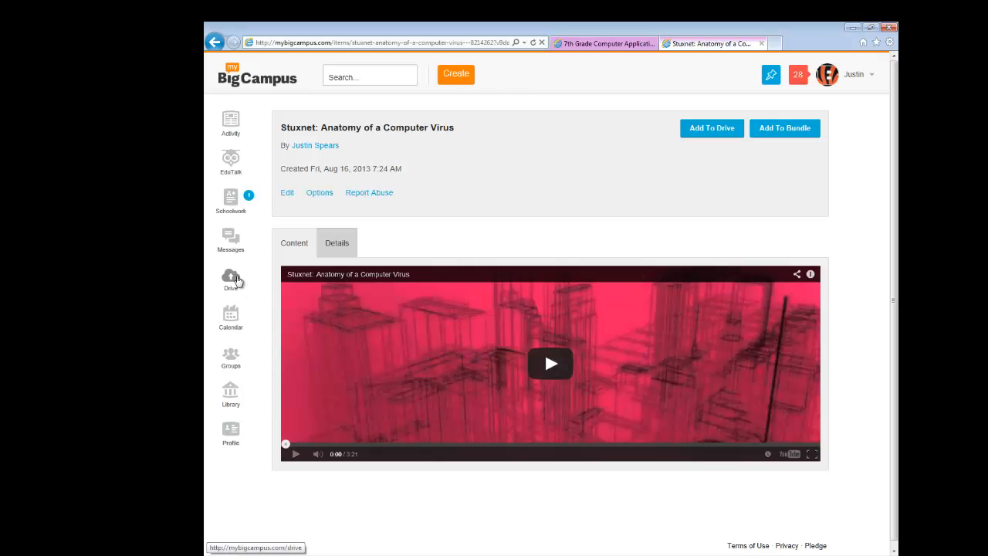
Step: Open the Technology bundle from the Bundles folder in Drive and look through its contents, including the Stuxnet video
left_click(231, 279)
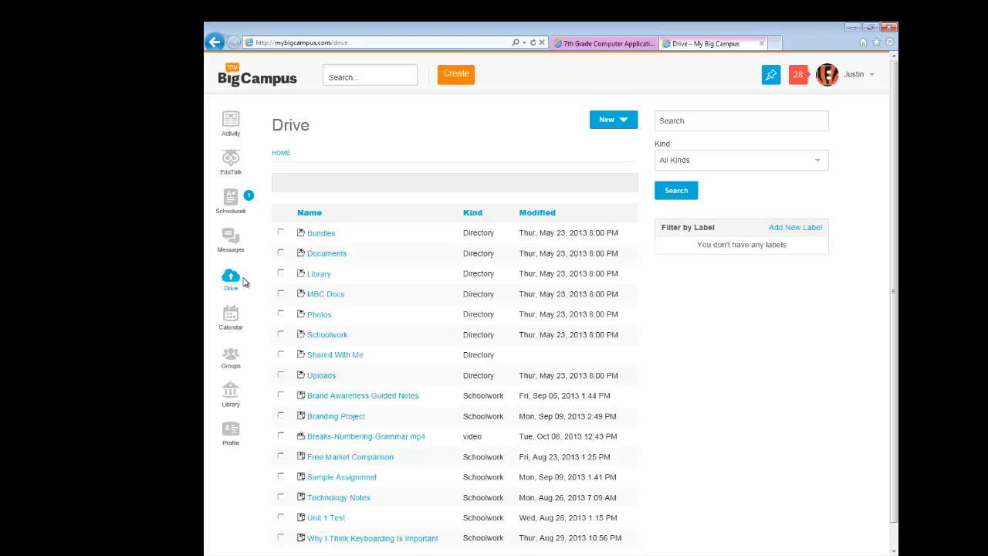
left_click(319, 233)
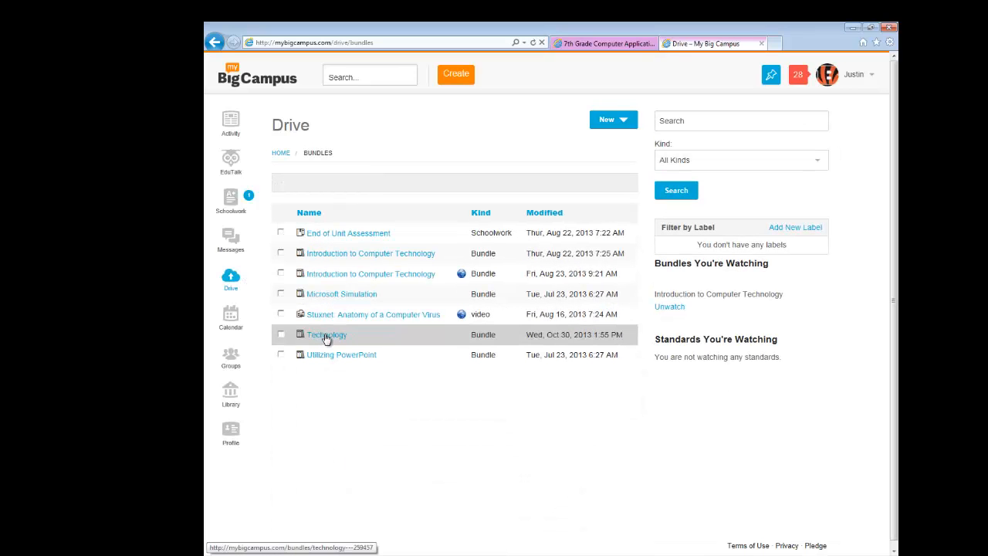
left_click(325, 337)
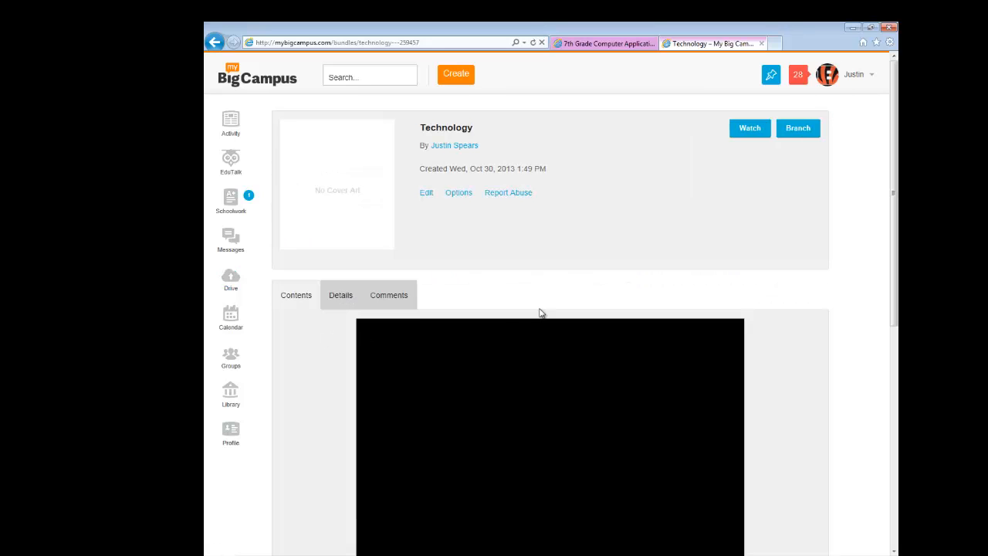
scroll(757, 392, "down", 2)
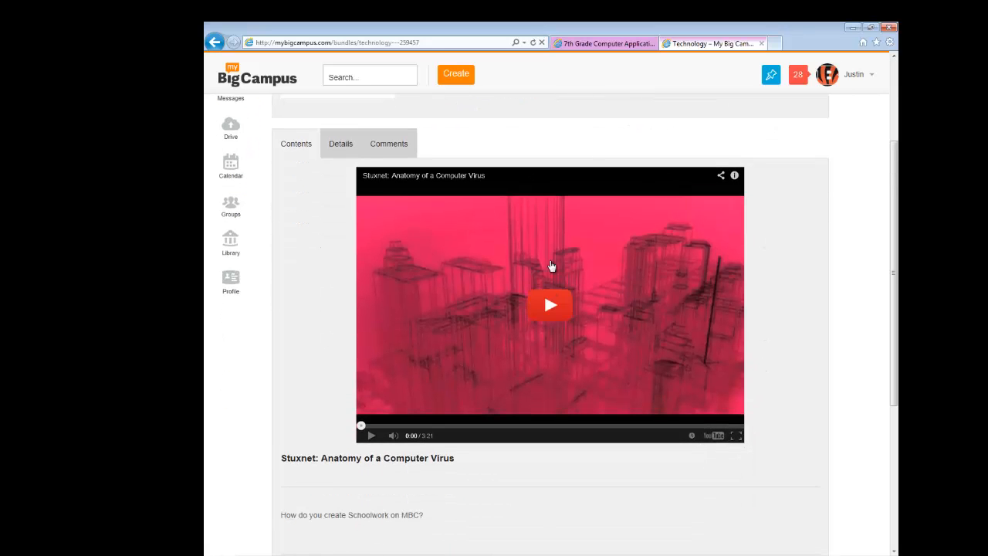
scroll(849, 379, "down", 1)
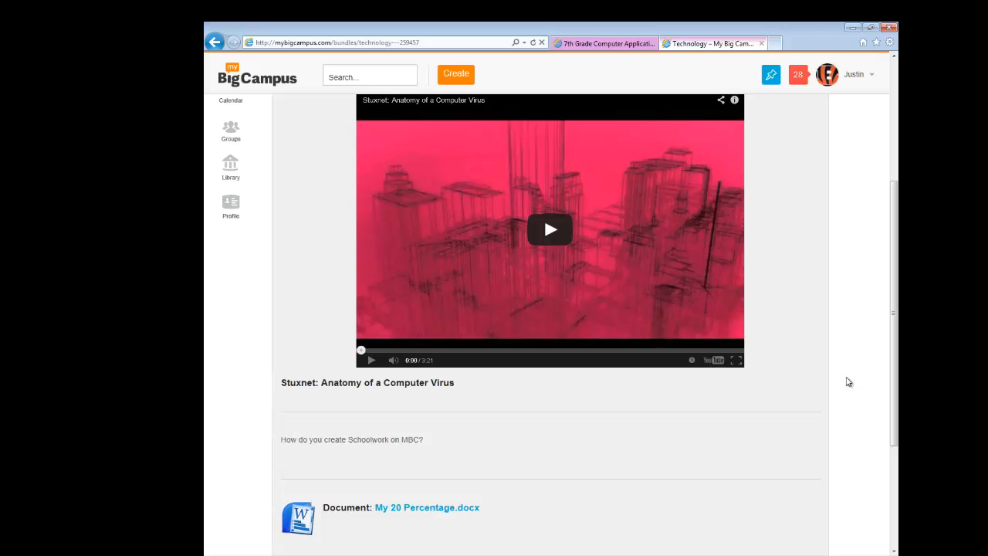
scroll(566, 294, "down", 3)
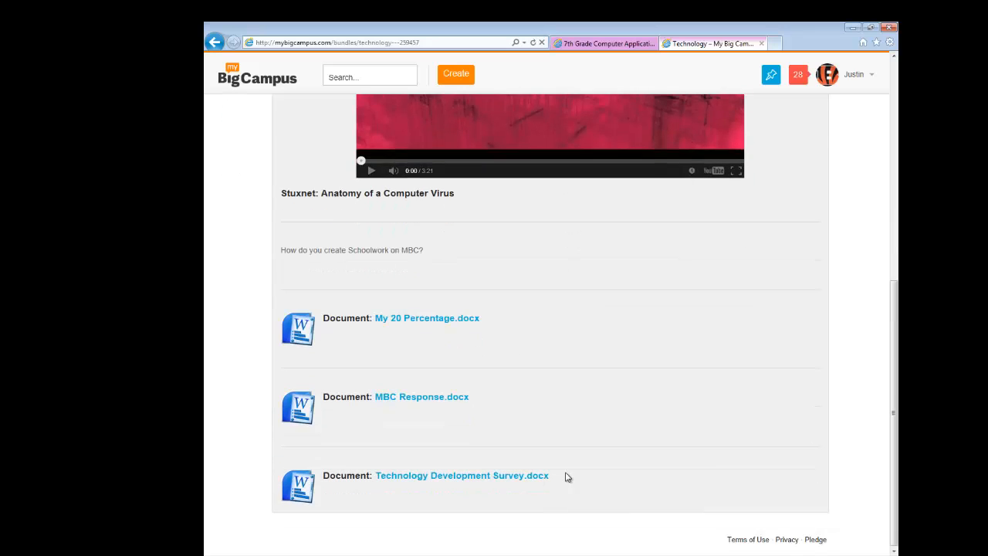
scroll(563, 456, "up", 5)
scroll(559, 439, "up", 1)
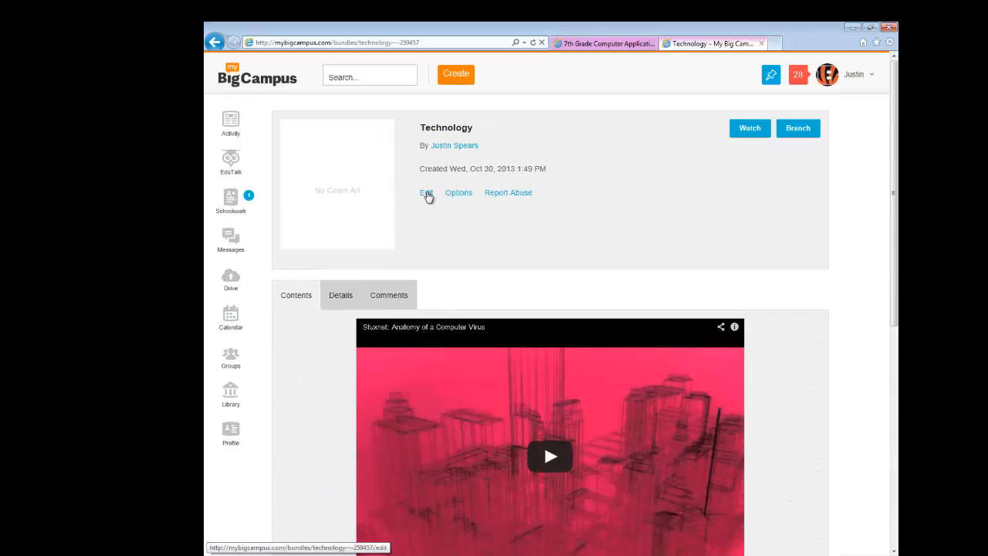
Step: Edit the Technology bundle's content and move the "How do you create Schoolwork on MBC?" text below My 20 Percentage
left_click(426, 194)
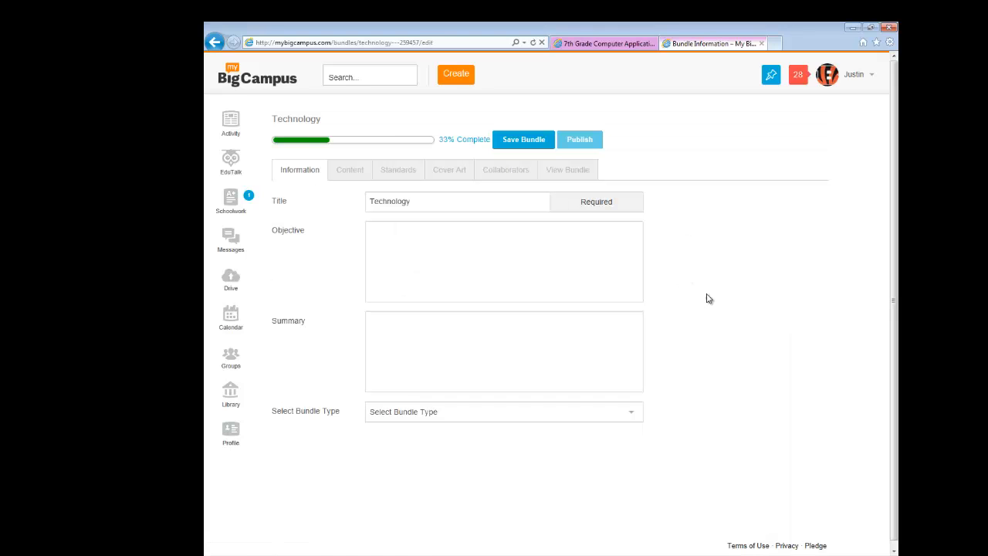
left_click(362, 169)
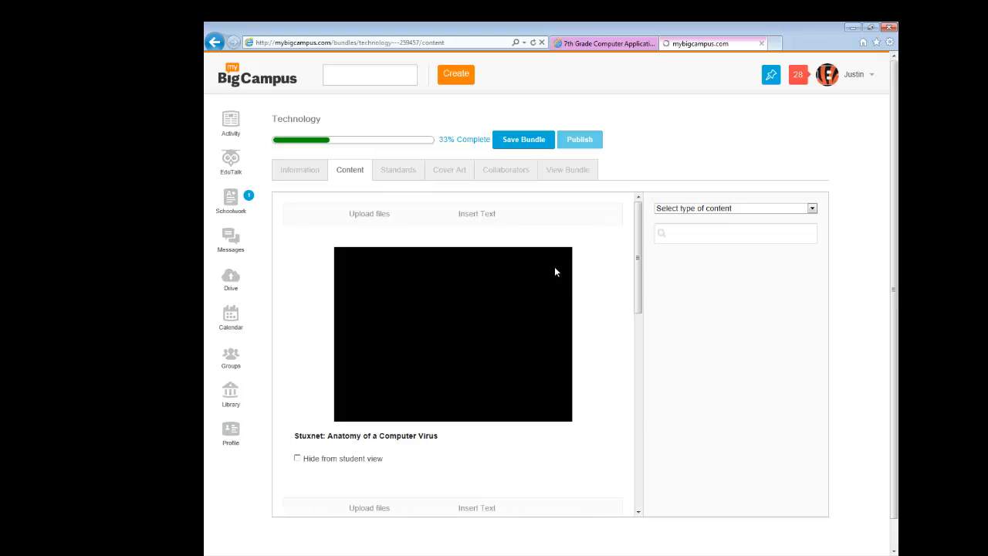
scroll(613, 330, "down", 4)
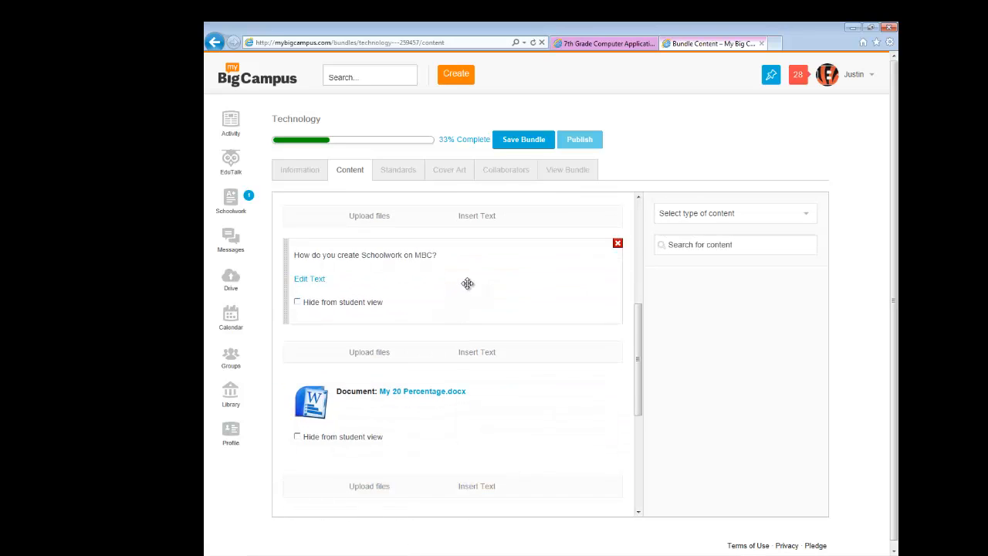
left_click_drag(468, 283, 469, 439)
Step: Move the Stuxnet video below the My 20 Percentage document in the bundle content
scroll(499, 362, "up", 5)
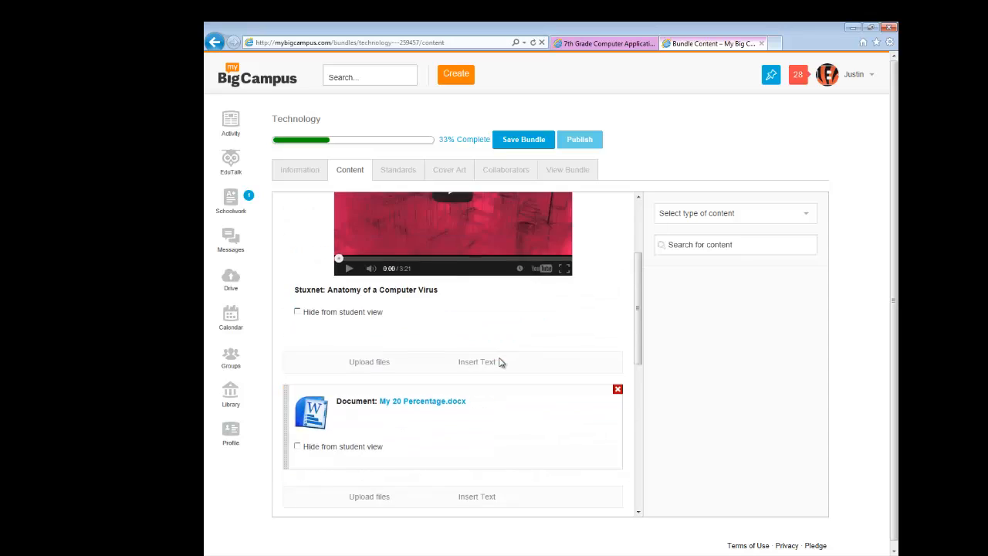
left_click_drag(611, 301, 617, 371)
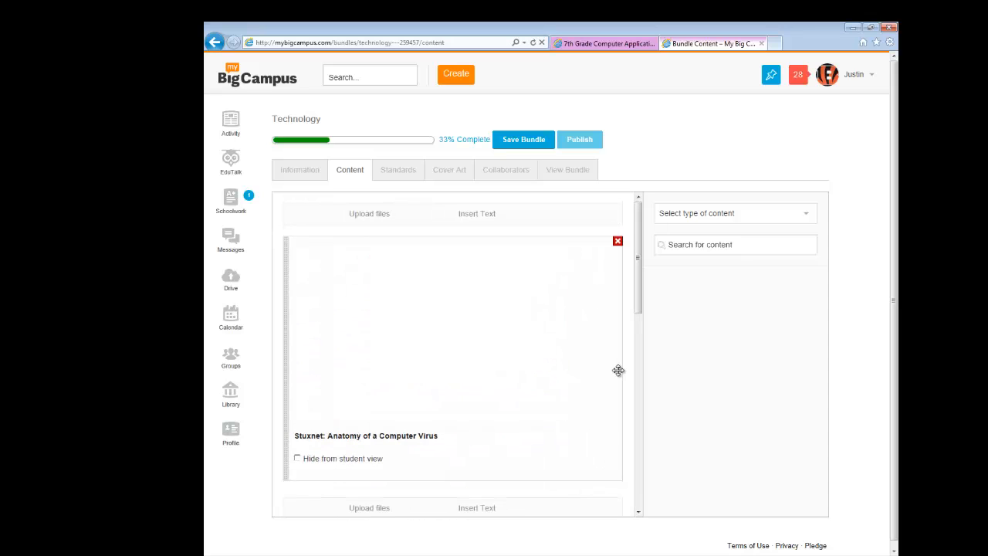
scroll(619, 366, "down", 2)
scroll(618, 366, "up", 2)
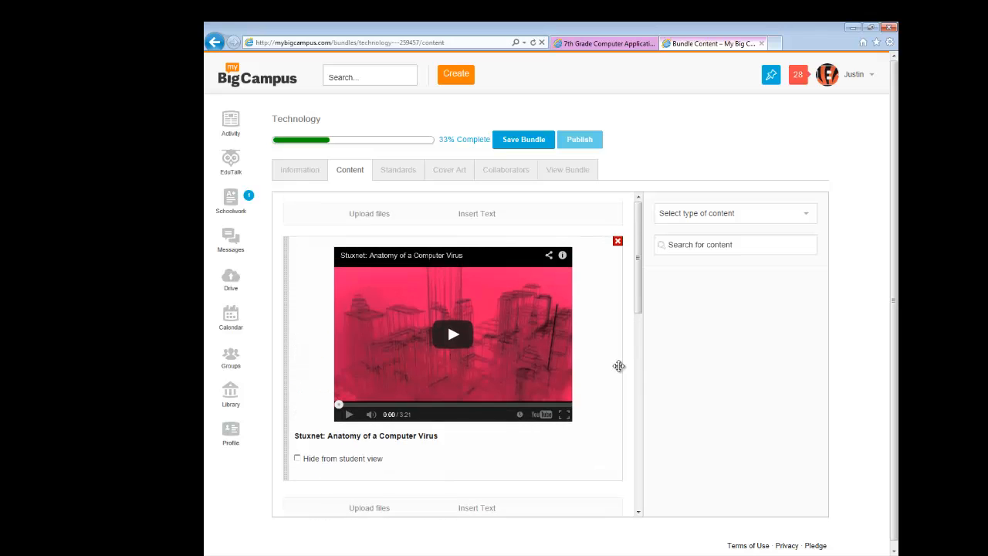
left_click_drag(598, 290, 637, 353)
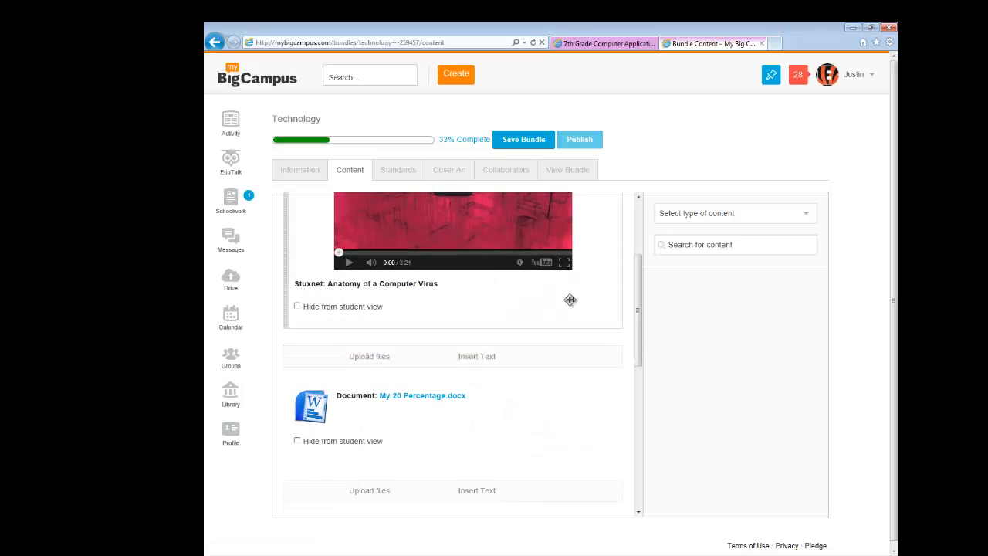
left_click_drag(568, 300, 633, 355)
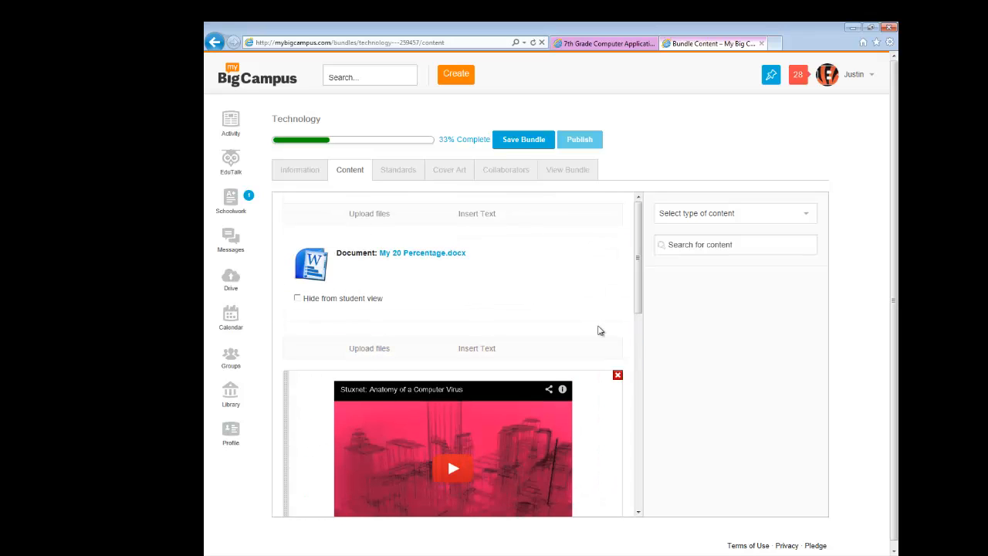
Step: Hide the Stuxnet video, the Schoolwork question text, MBC Response and Technology Development Survey from student view
scroll(639, 317, "down", 2)
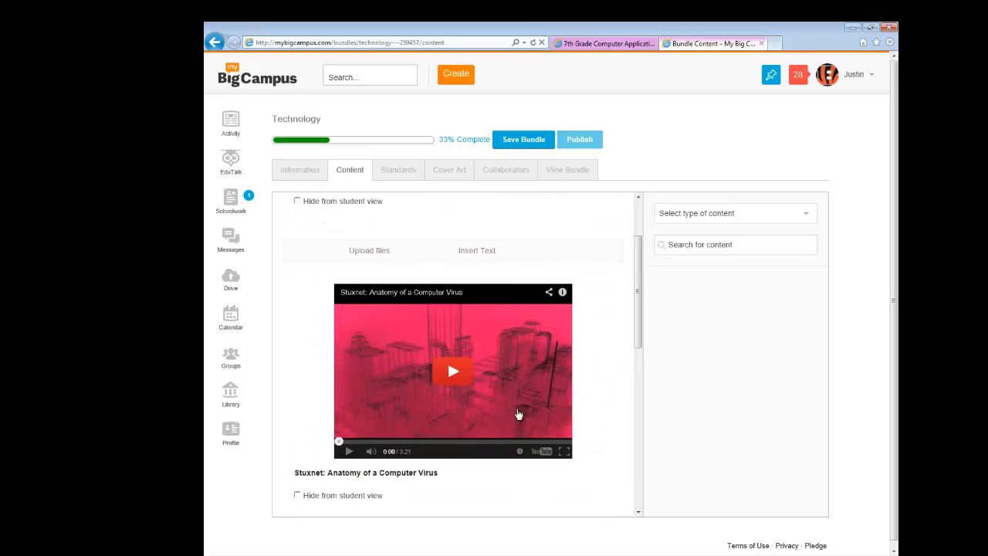
scroll(517, 408, "down", 3)
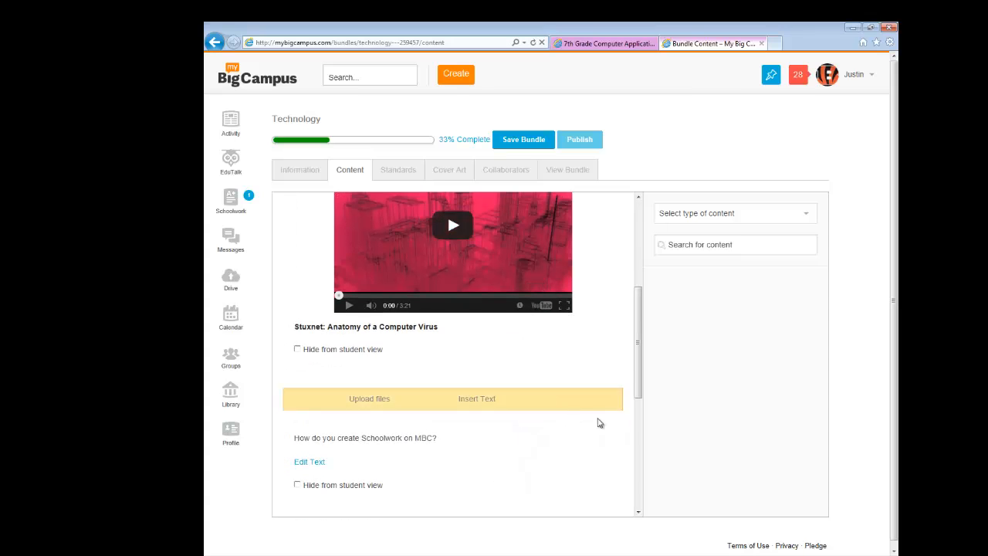
left_click_drag(639, 386, 637, 293)
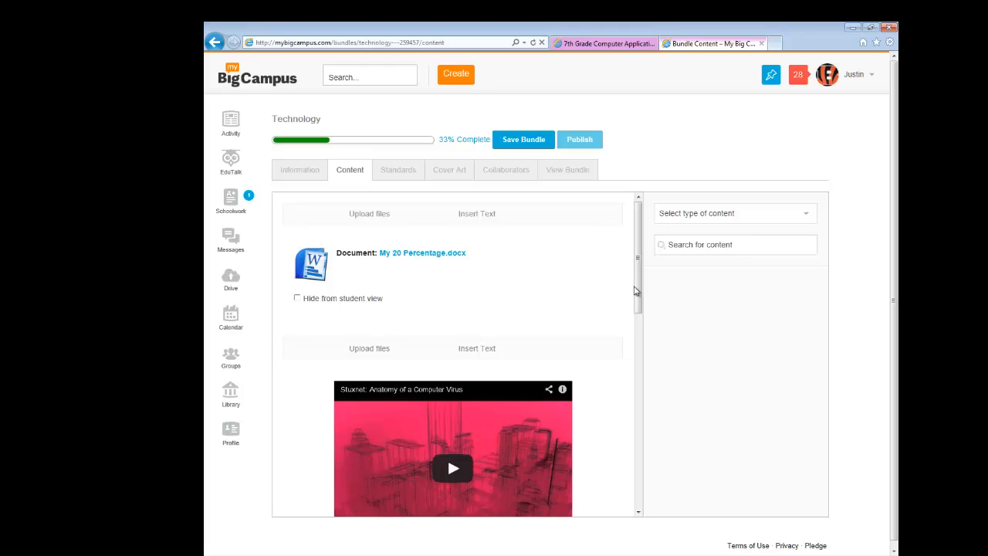
scroll(335, 320, "down", 3)
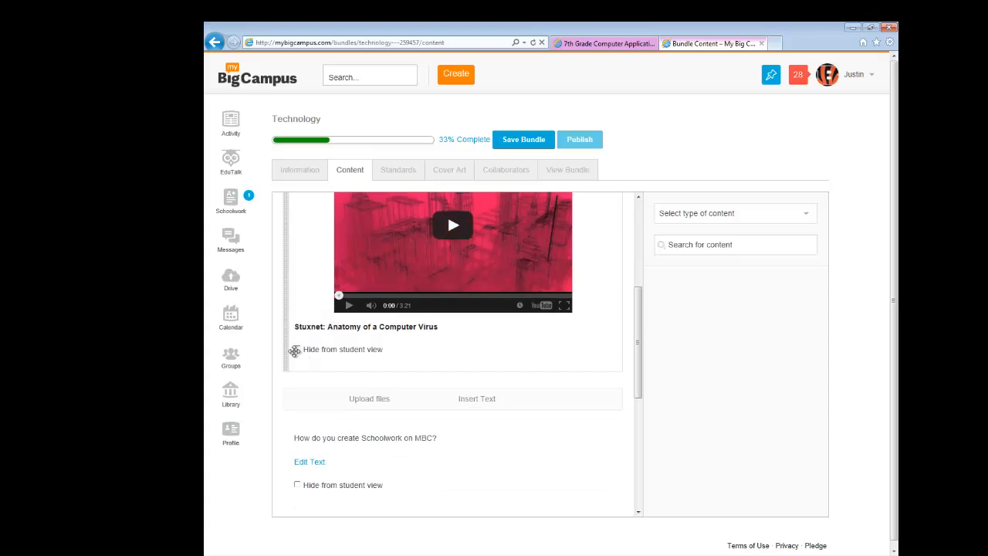
left_click(296, 349)
scroll(296, 355, "down", 1)
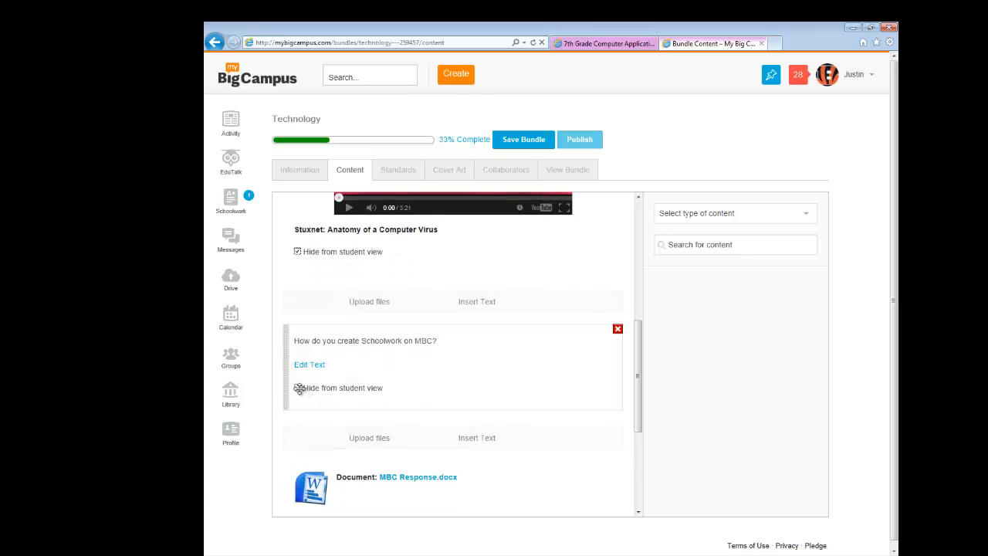
left_click(298, 387)
scroll(329, 415, "down", 2)
left_click(298, 377)
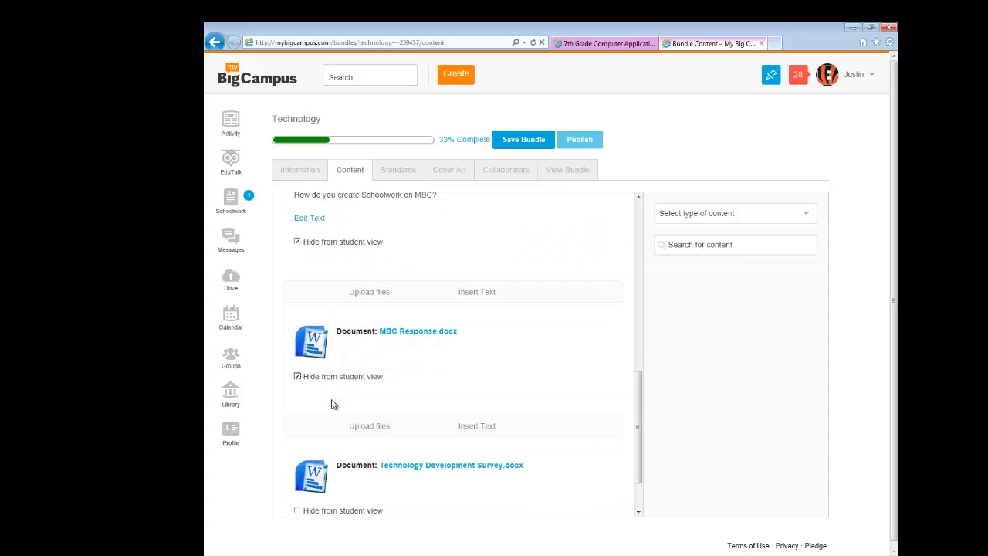
scroll(332, 404, "down", 1)
left_click(298, 438)
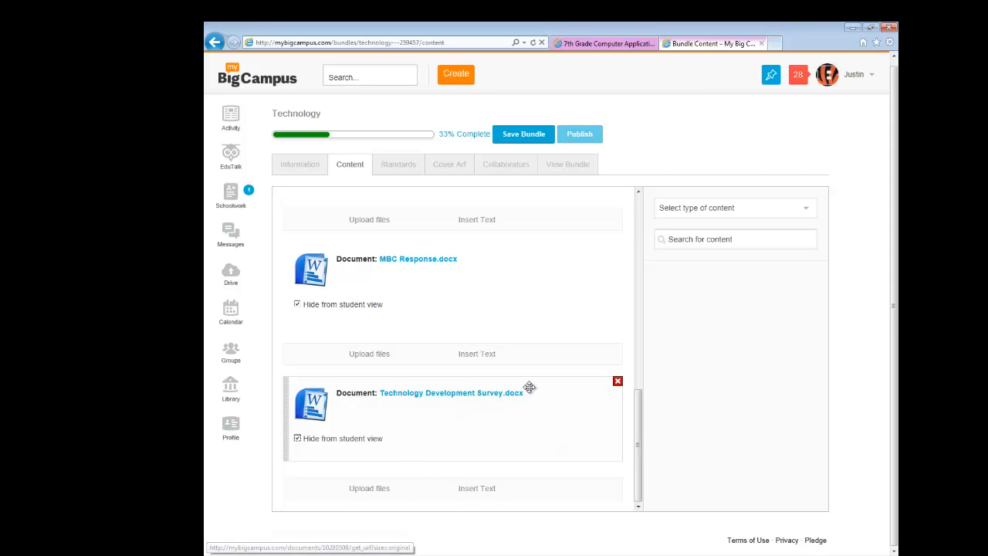
scroll(529, 390, "up", 5)
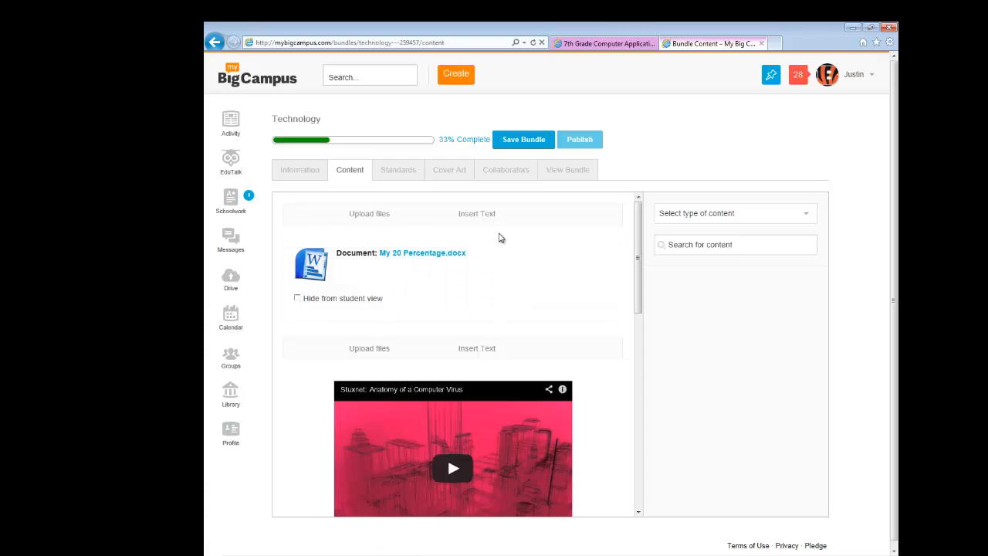
Step: Save the Technology bundle and view it, checking the order of its documents, Stuxnet video and Schoolwork question text
left_click(524, 141)
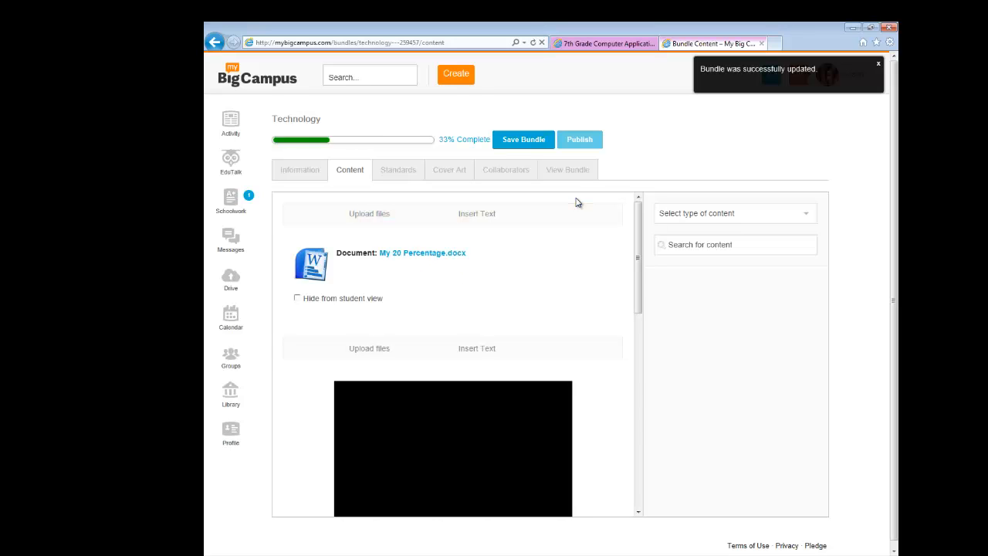
left_click(568, 171)
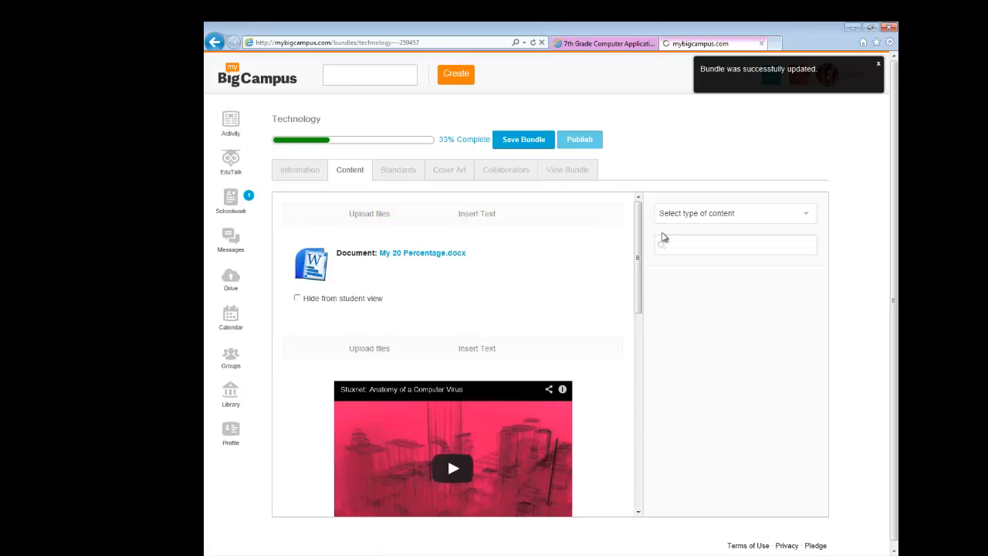
scroll(667, 243, "down", 10)
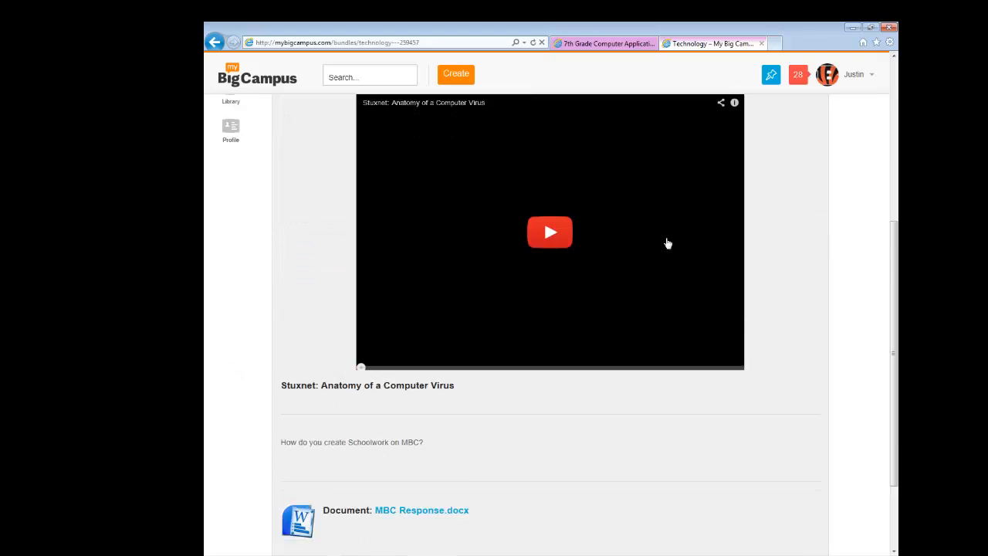
scroll(606, 224, "up", 4)
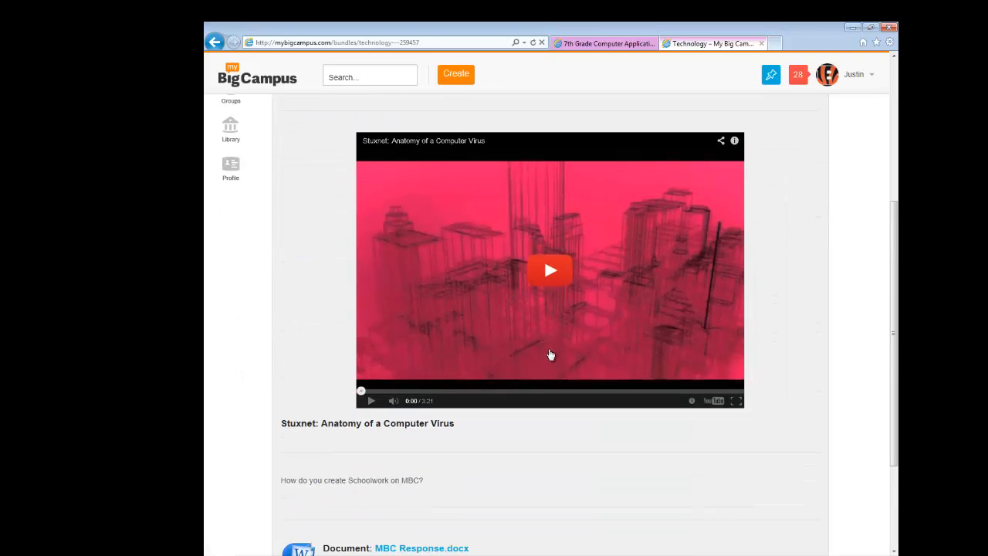
scroll(551, 352, "down", 2)
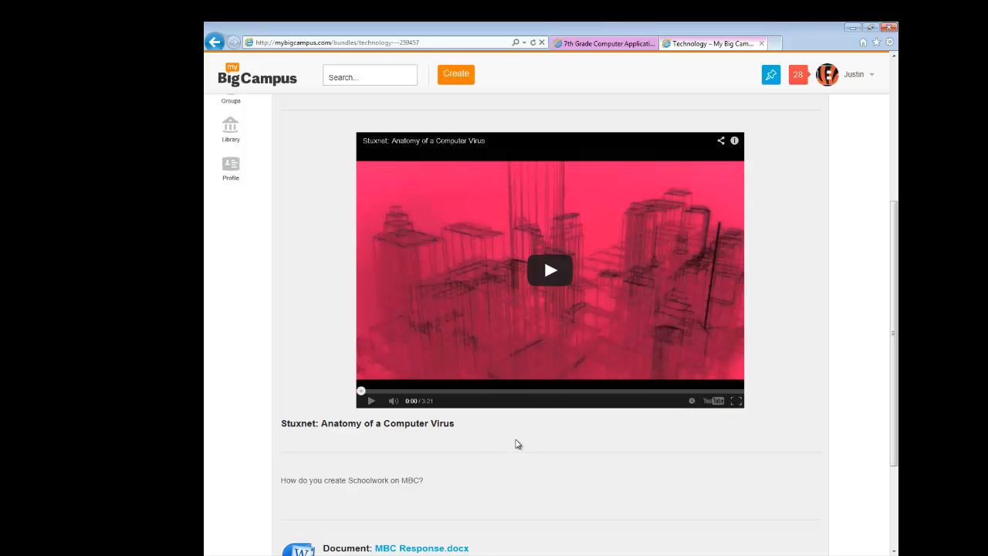
scroll(629, 448, "up", 1)
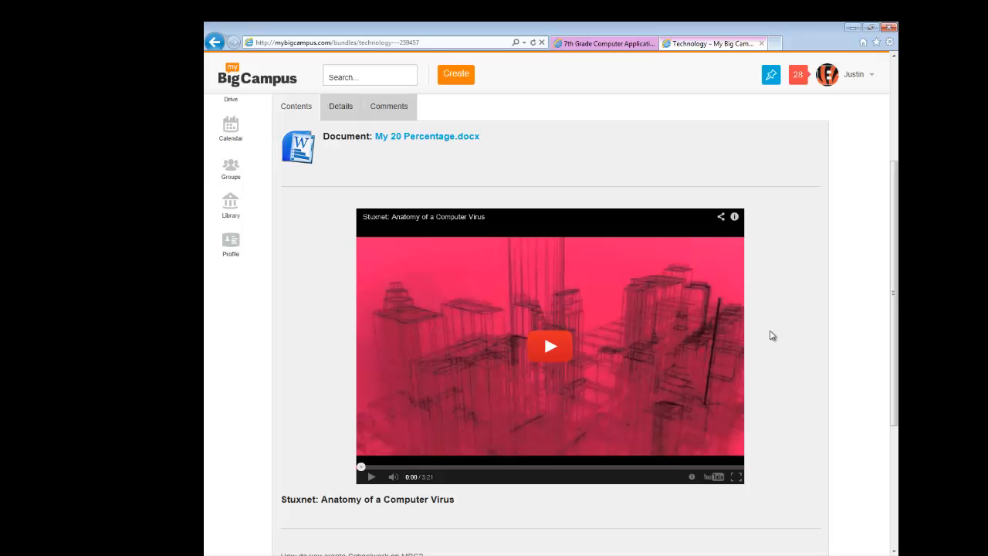
scroll(758, 339, "down", 2)
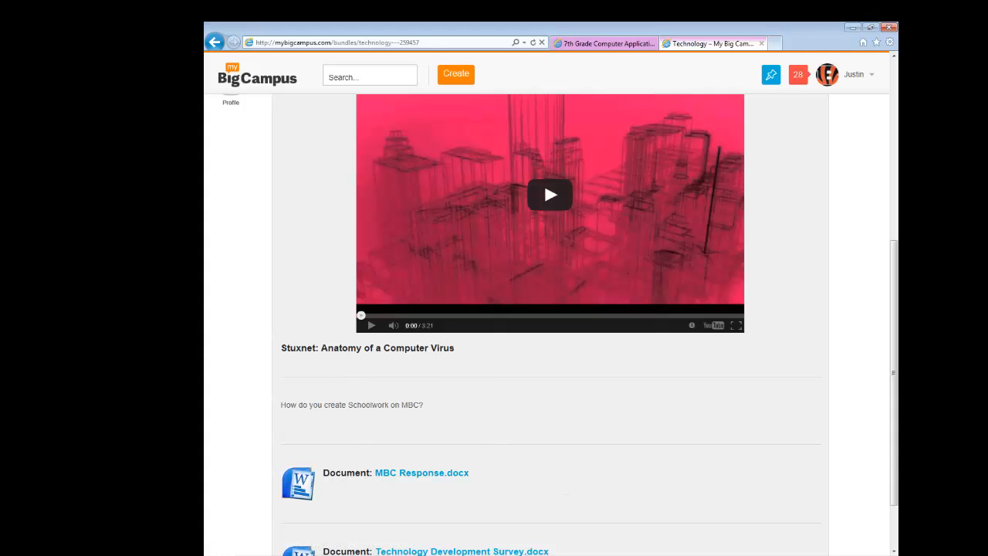
scroll(896, 451, "up", 5)
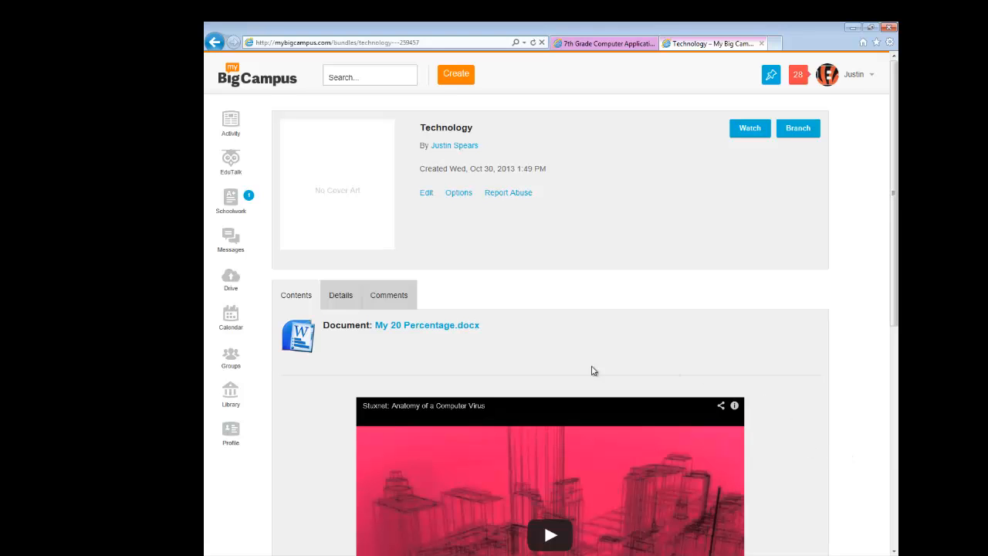
scroll(721, 364, "down", 3)
scroll(690, 351, "up", 3)
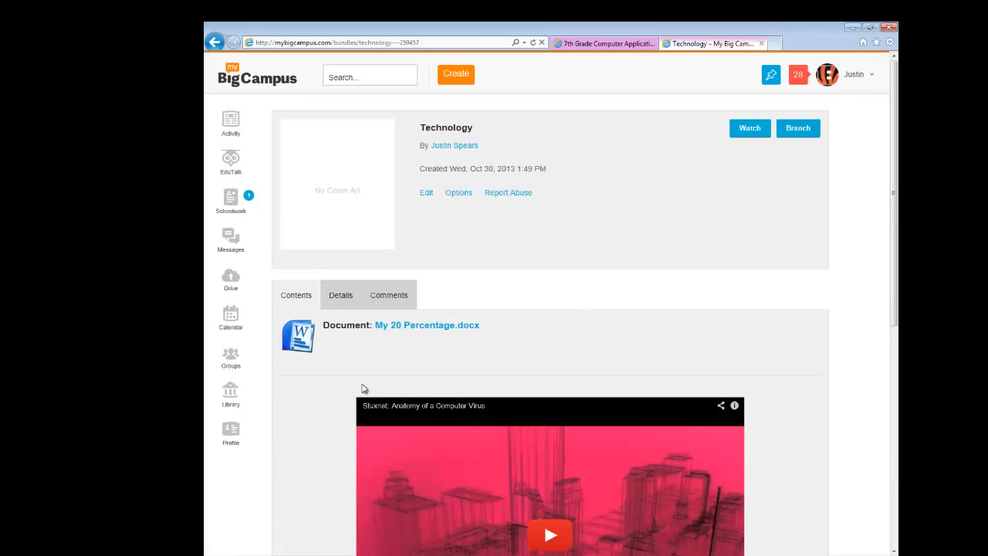
Step: Open the Introduction to Computer Technology bundle from the resources of the 7th Grade Computer Applications group
left_click(231, 359)
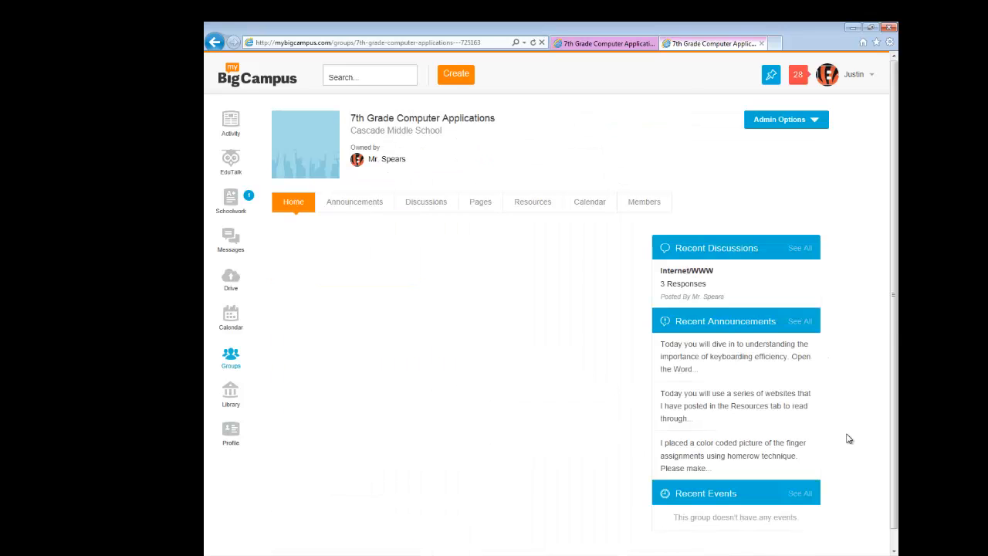
left_click(528, 208)
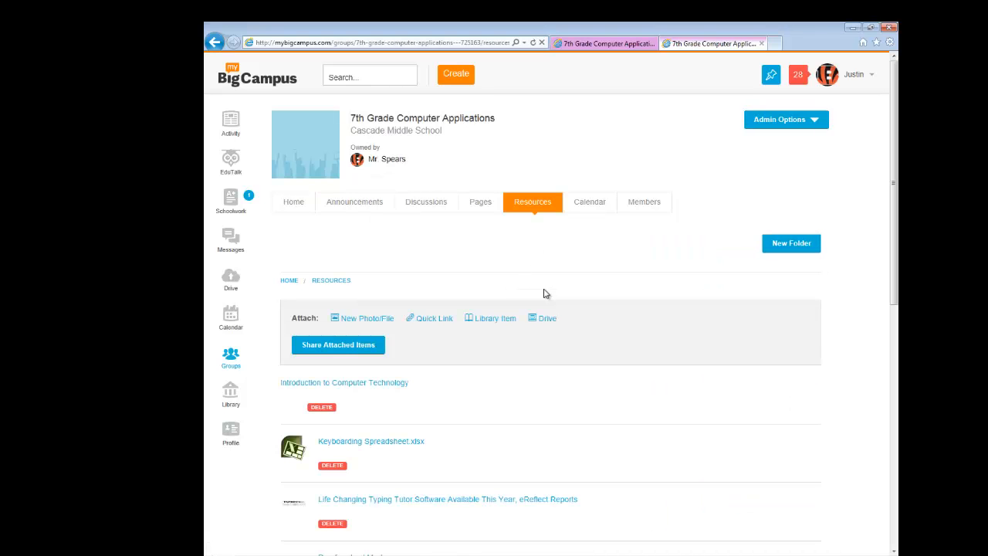
left_click(323, 383)
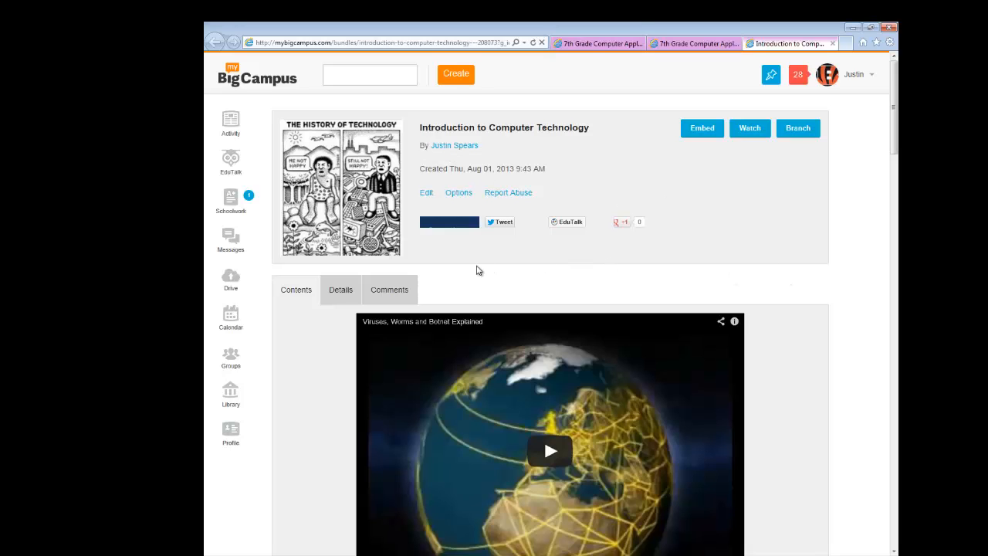
Step: Look through the whole Introduction to Computer Technology bundle, from its first video down to Piracy Lurks Everywhere
scroll(476, 269, "down", 2)
scroll(617, 378, "down", 9)
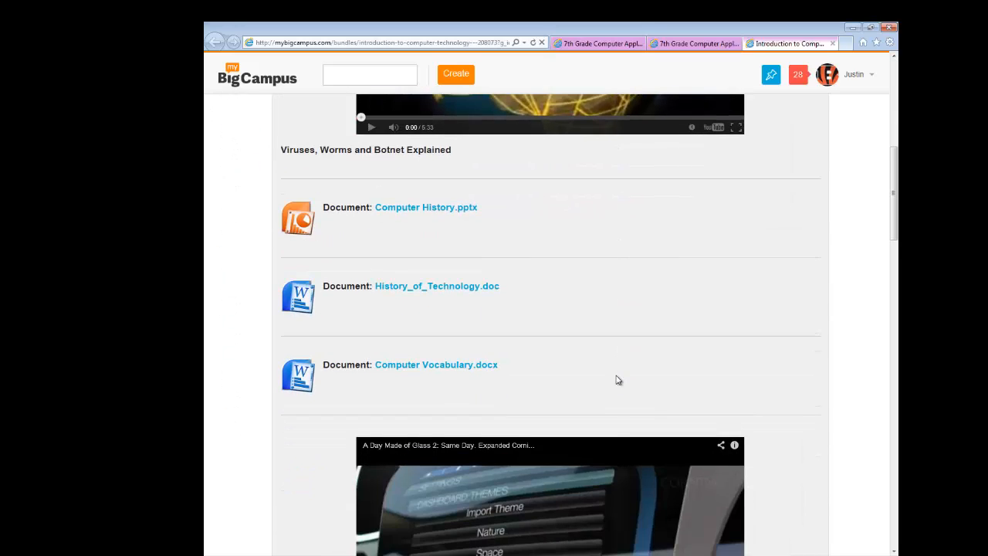
scroll(615, 378, "down", 5)
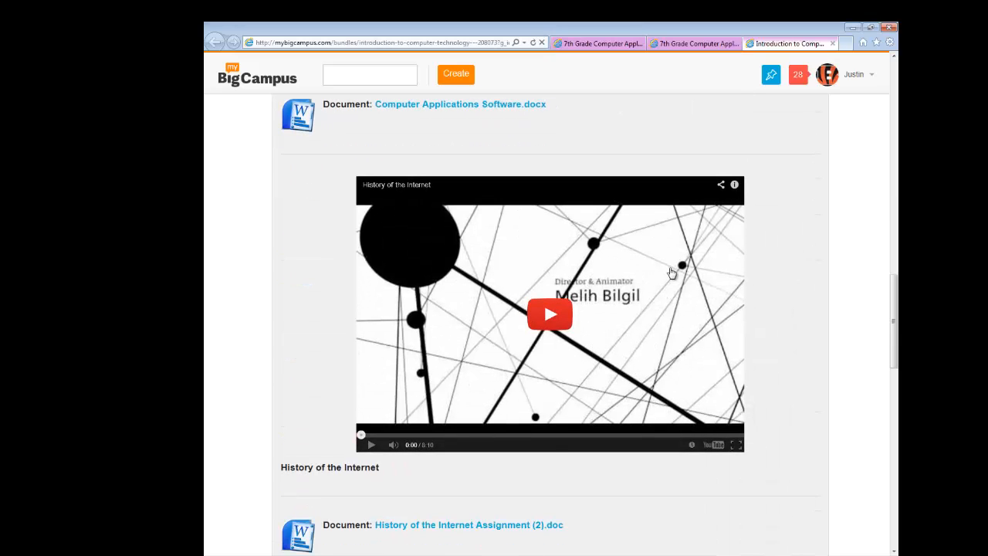
scroll(668, 286, "down", 2)
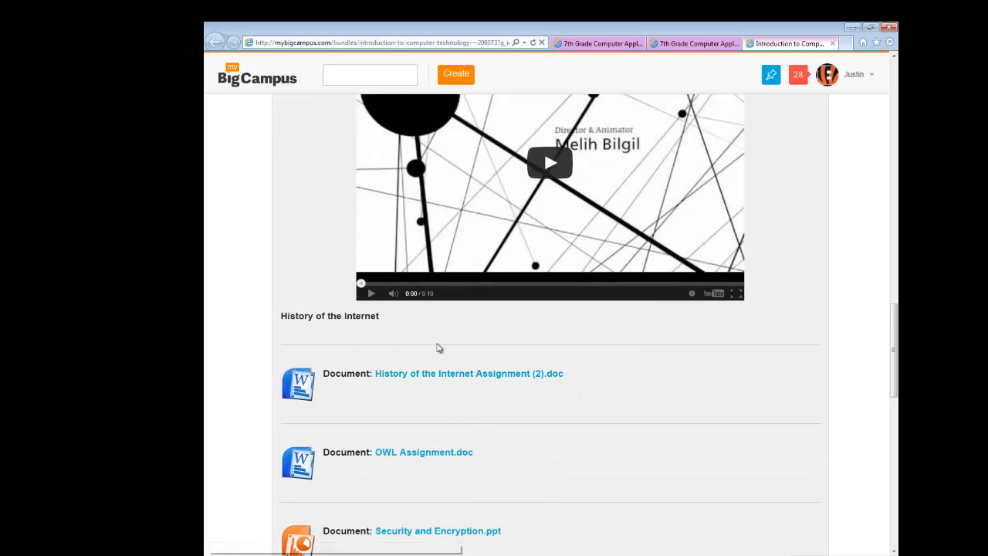
scroll(728, 354, "down", 1)
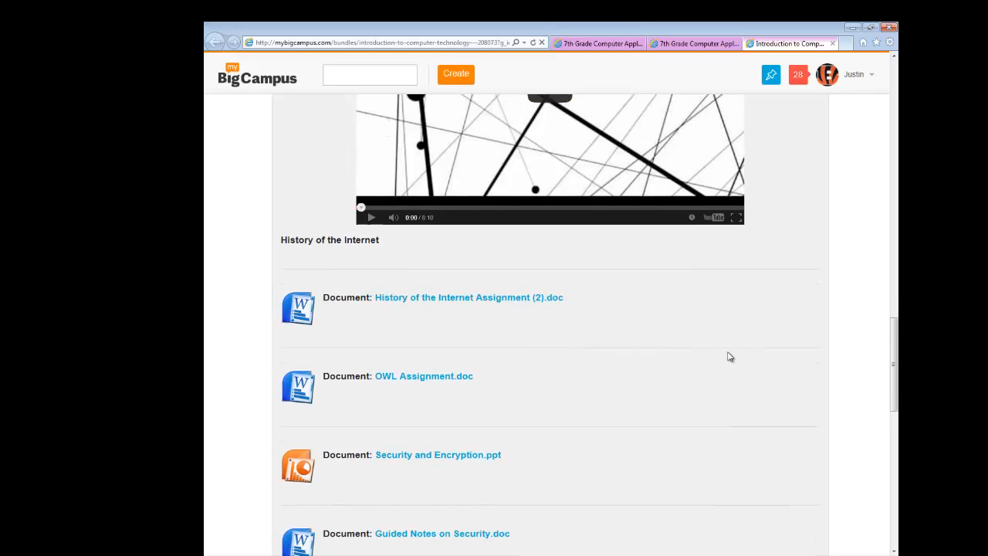
scroll(719, 338, "up", 3)
scroll(604, 393, "down", 3)
scroll(525, 312, "down", 1)
scroll(781, 366, "up", 3)
scroll(610, 375, "down", 4)
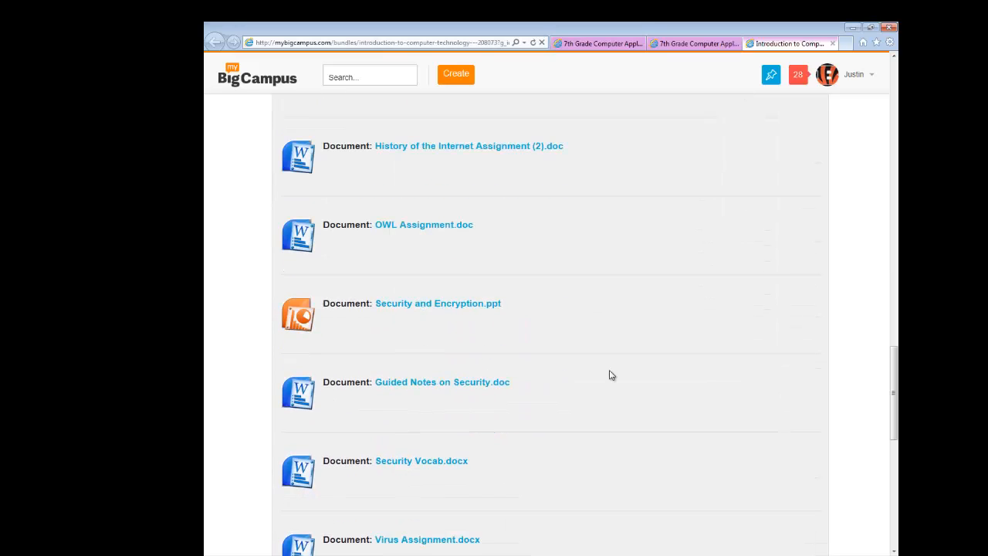
scroll(516, 319, "down", 5)
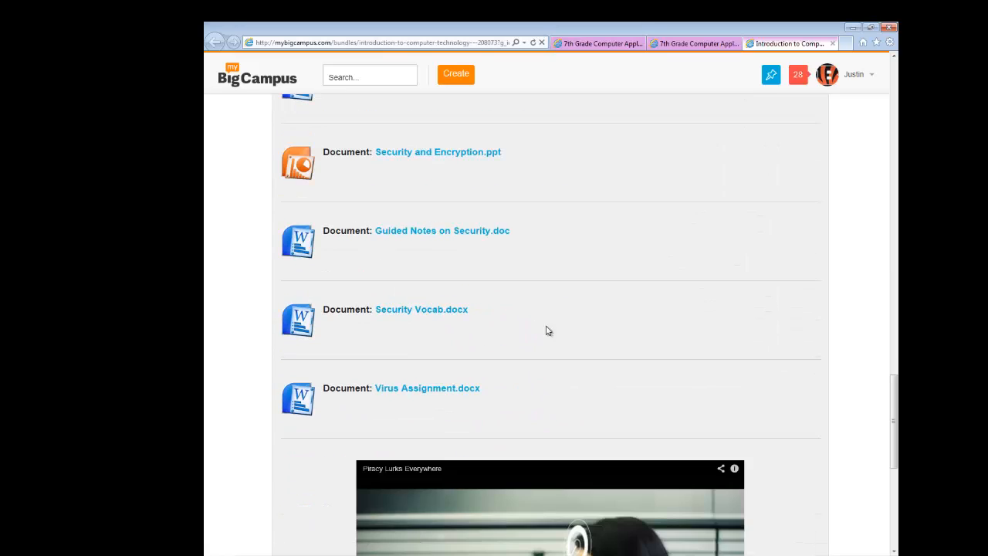
scroll(567, 350, "down", 2)
scroll(555, 343, "up", 10)
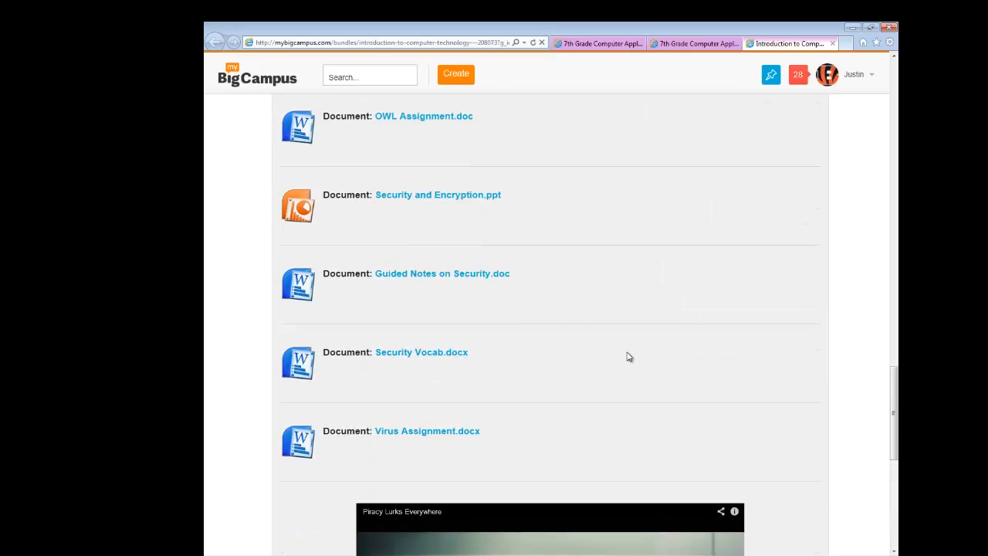
scroll(627, 355, "up", 12)
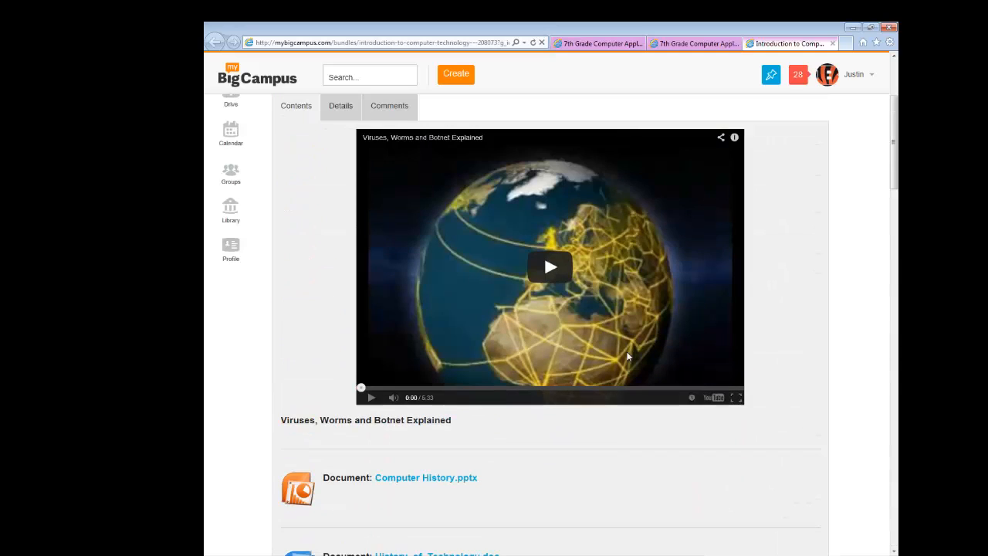
Step: Review how documents follow videos in the bundle's first part, from Computer History.pptx to the History of the Internet video
scroll(628, 356, "down", 2)
scroll(568, 356, "down", 2)
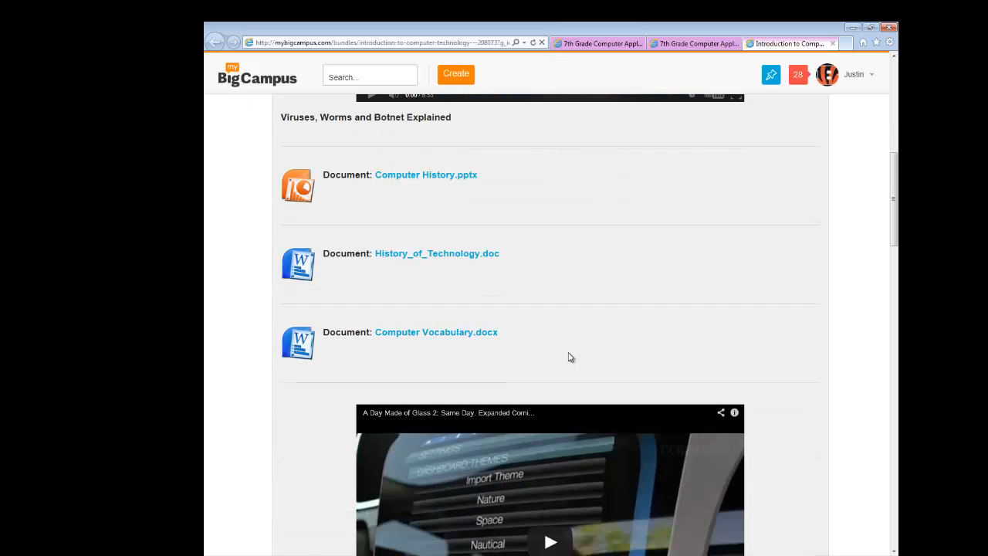
scroll(567, 358, "down", 4)
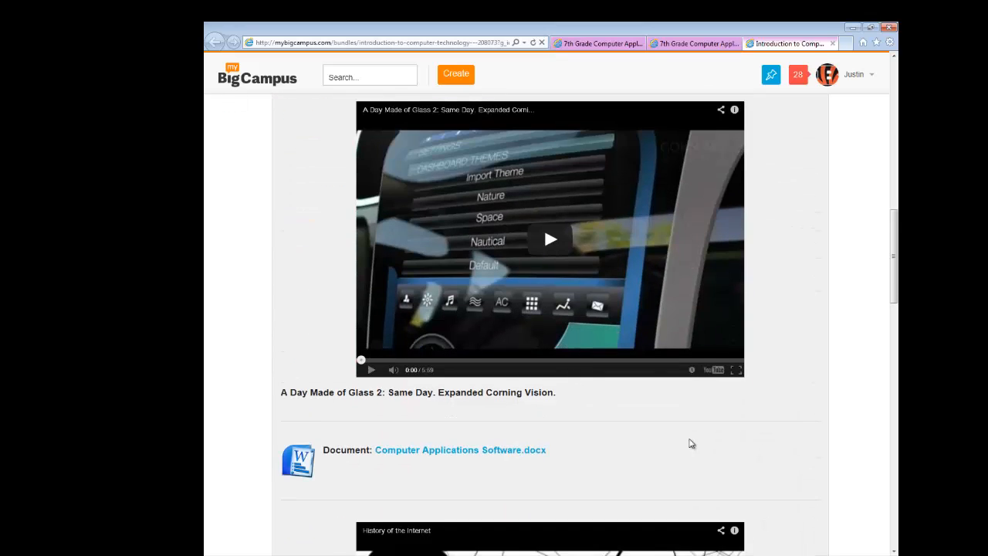
scroll(794, 418, "down", 2)
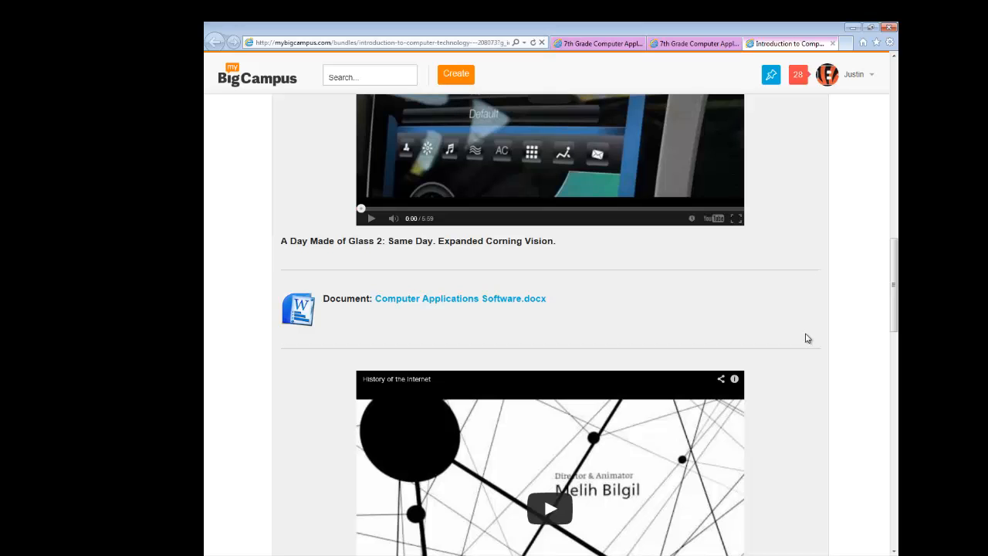
scroll(808, 337, "down", 1)
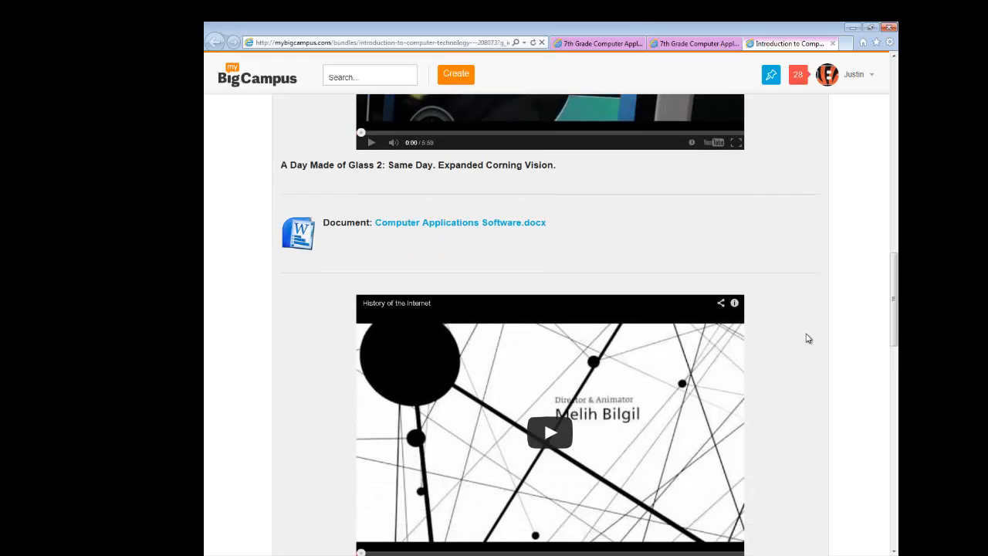
scroll(807, 338, "up", 11)
scroll(807, 338, "up", 3)
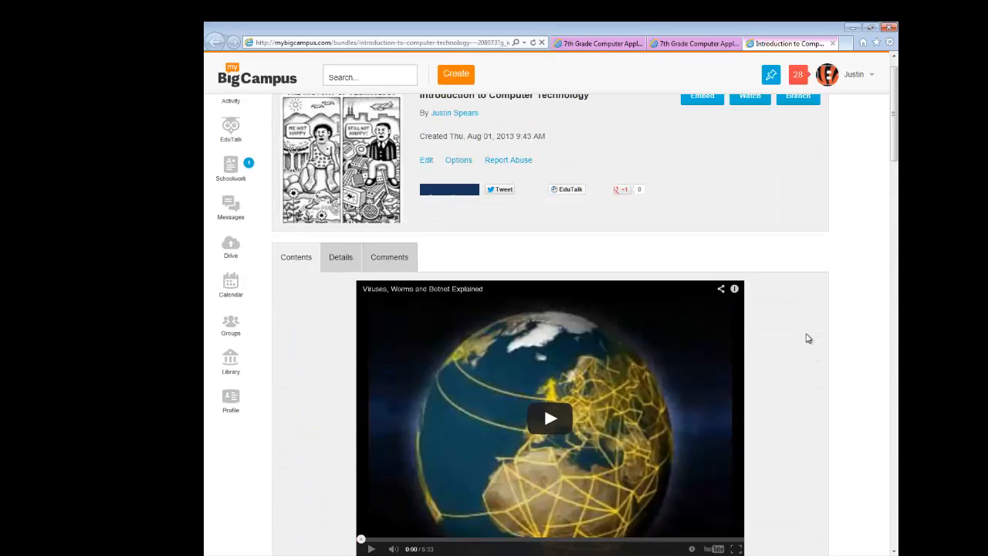